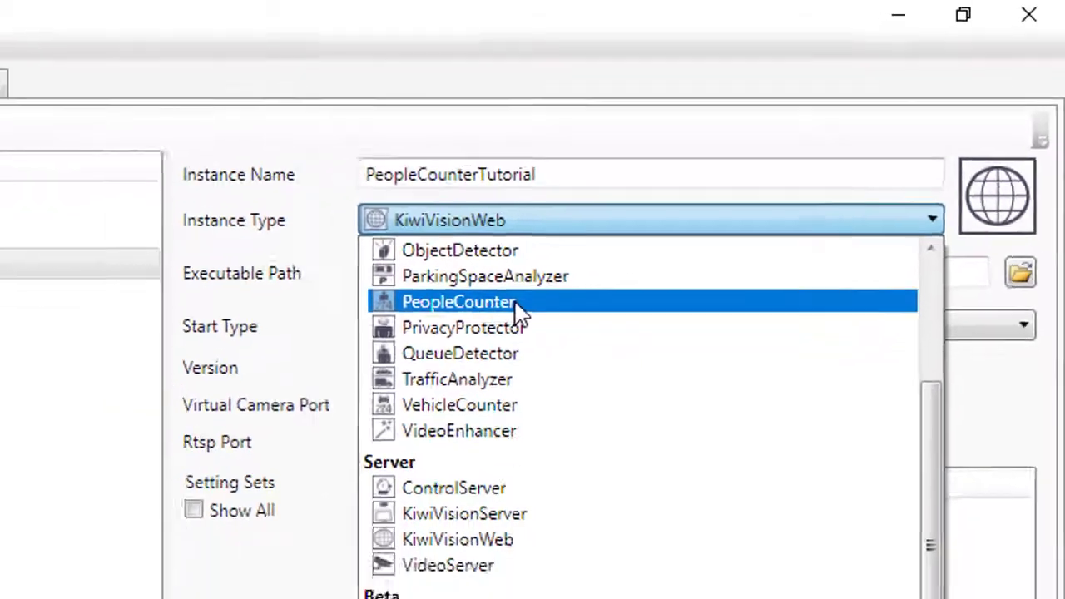
# - Set the PeopleCounterTutorial instance's type to PeopleCounter and save all instances
pyautogui.click(406, 361)
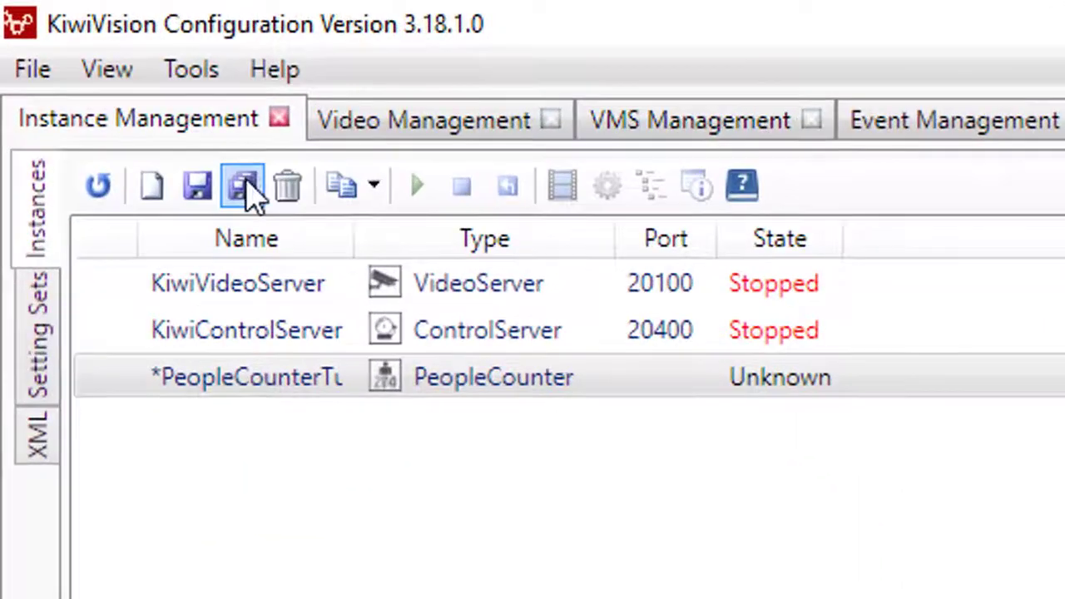
pyautogui.click(105, 82)
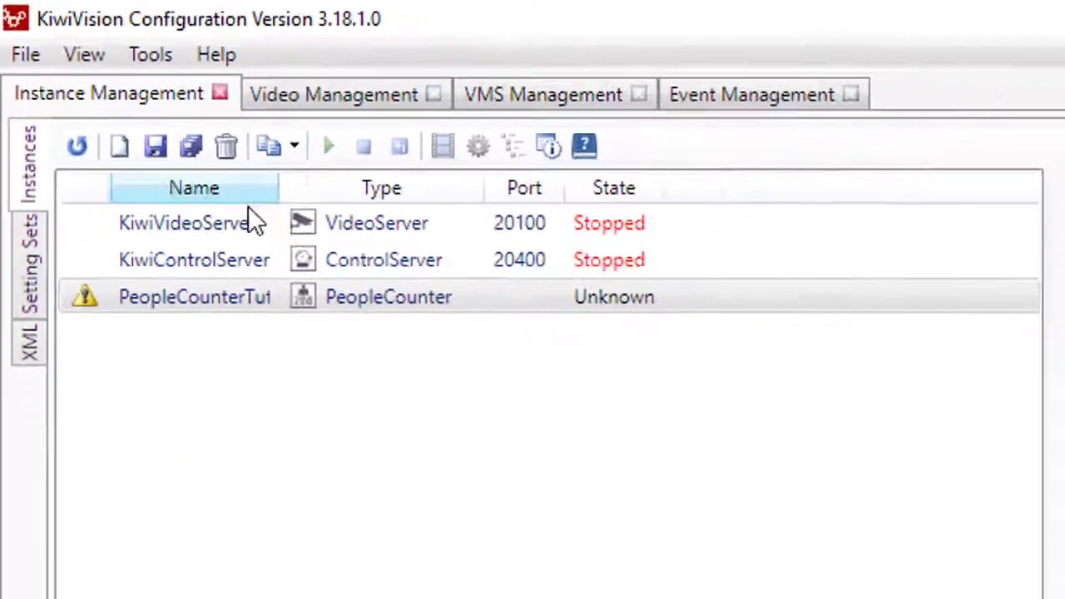
# - Open the configuration of the PeopleCounterTutorial instance and choose the Office_Floor camera as its video source
pyautogui.click(400, 305)
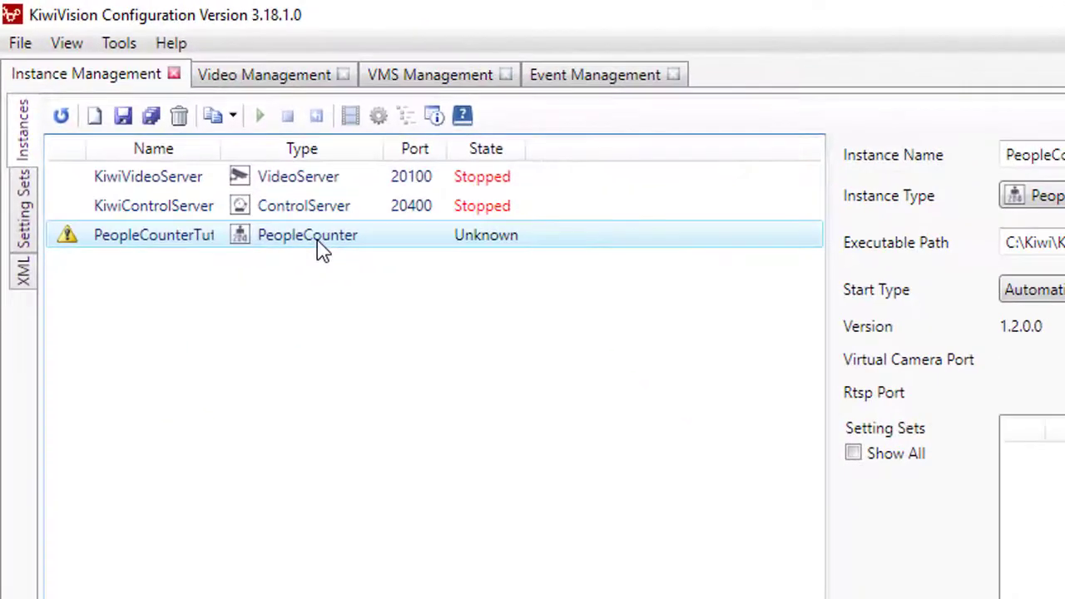
pyautogui.rightClick(318, 245)
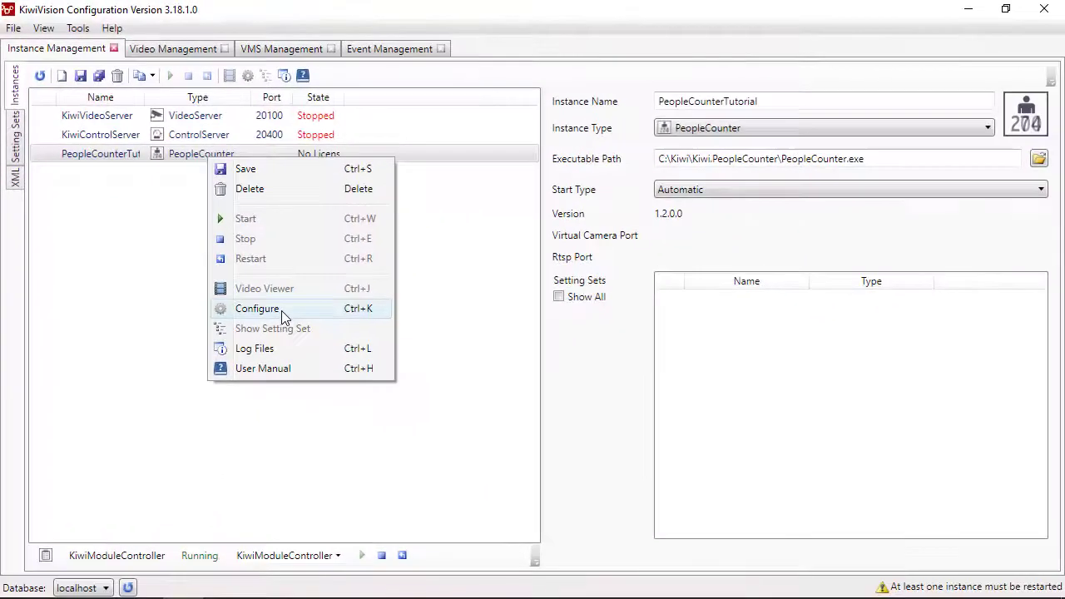
pyautogui.click(282, 311)
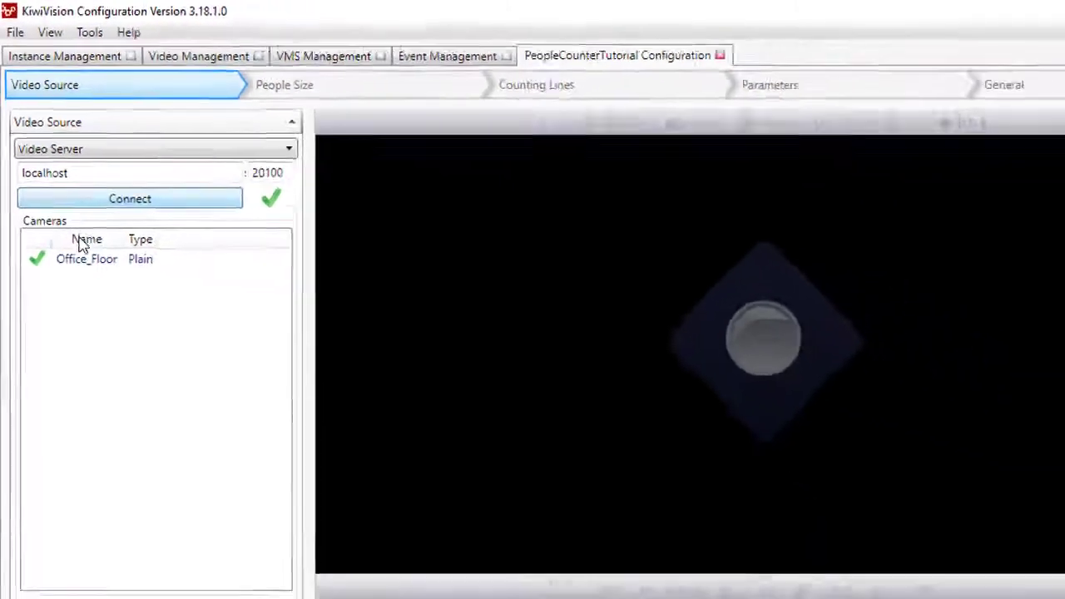
pyautogui.click(119, 387)
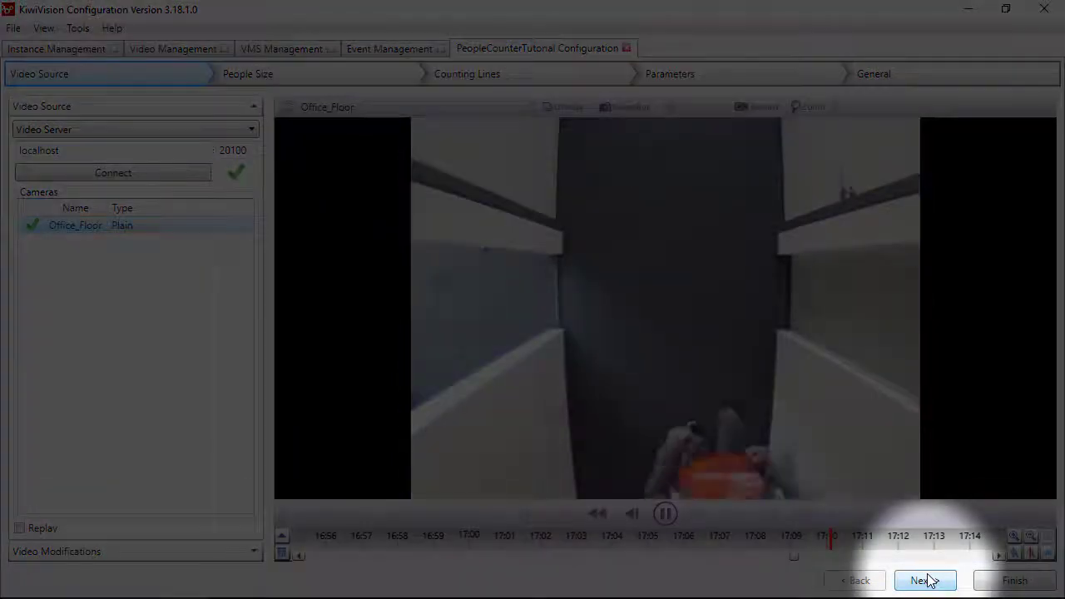
# - In the People Size stage, pause the video and fit the size rectangle around the person, about 164 wide and 137 high
pyautogui.click(926, 580)
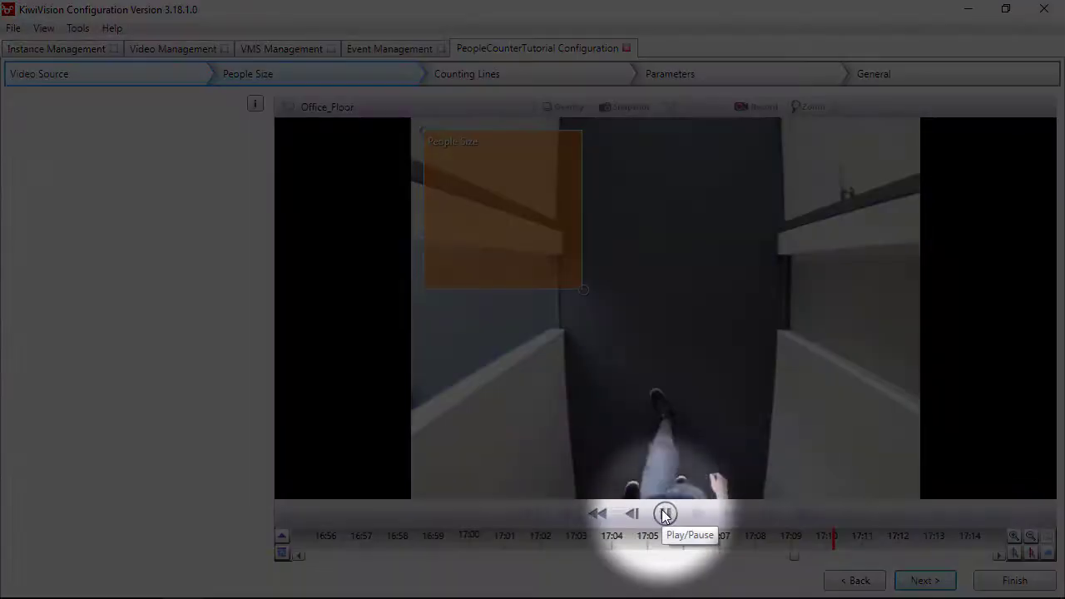
pyautogui.click(665, 515)
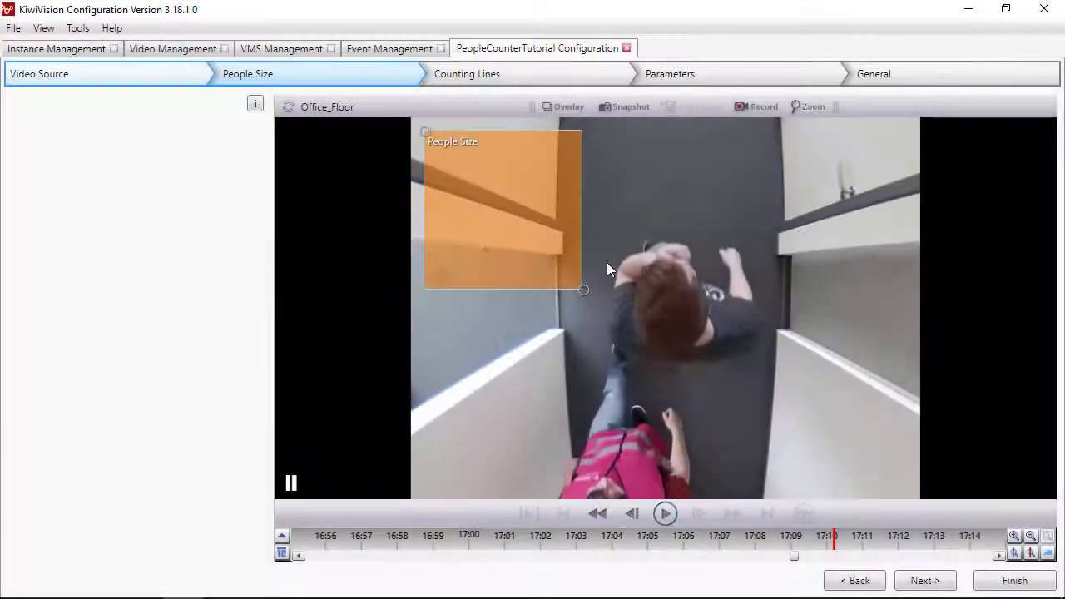
pyautogui.moveTo(491, 215); pyautogui.dragTo(696, 337)
pyautogui.moveTo(782, 415); pyautogui.dragTo(723, 340)
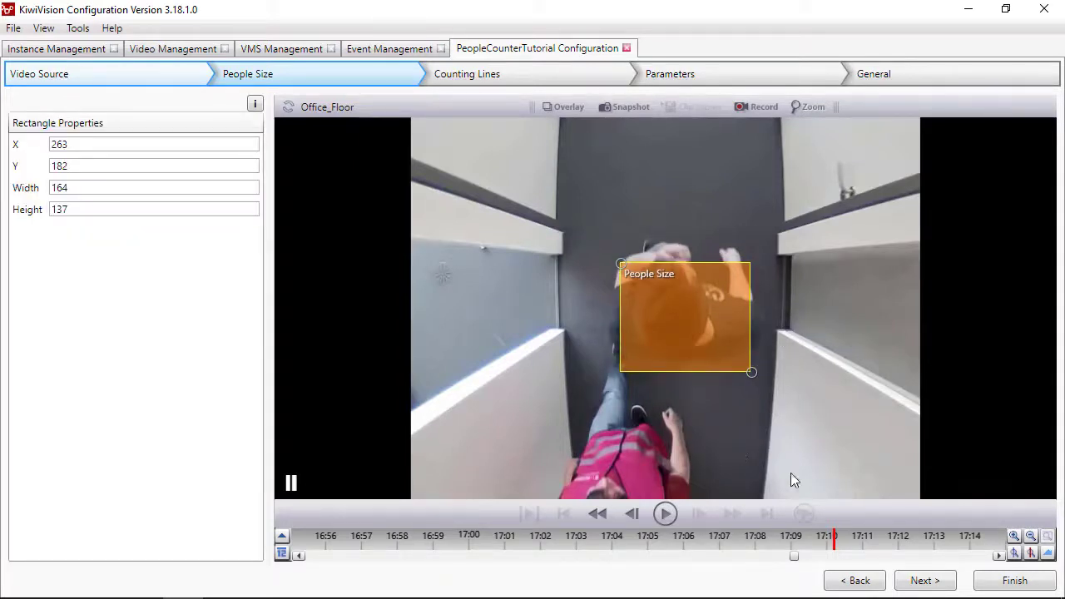
pyautogui.click(926, 581)
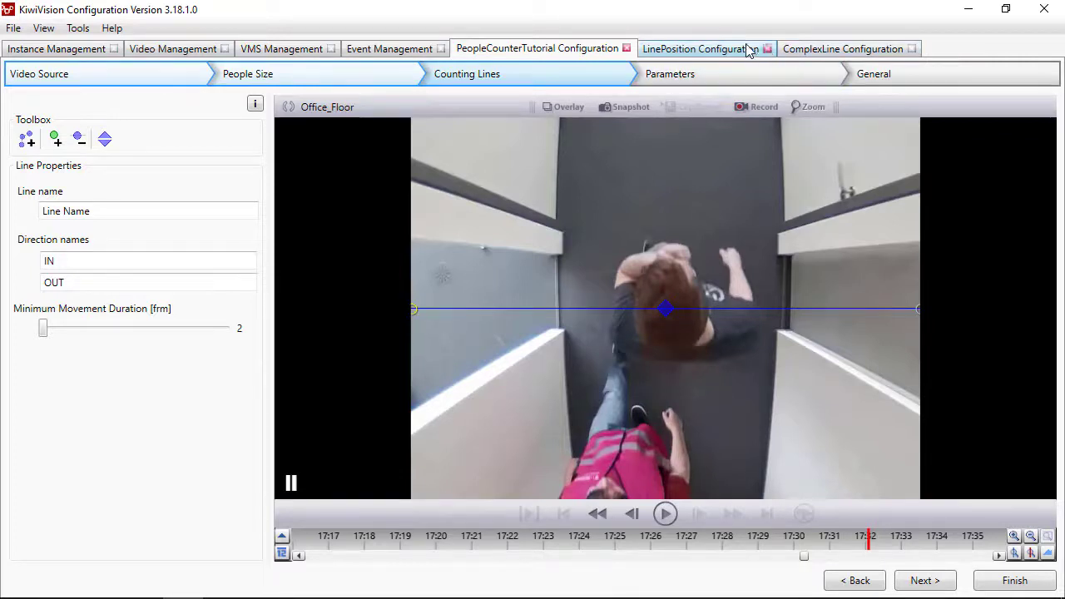
# - In the LinePosition configuration, move the counting line up, keeping about one person's size between it and the upper image border
pyautogui.click(718, 50)
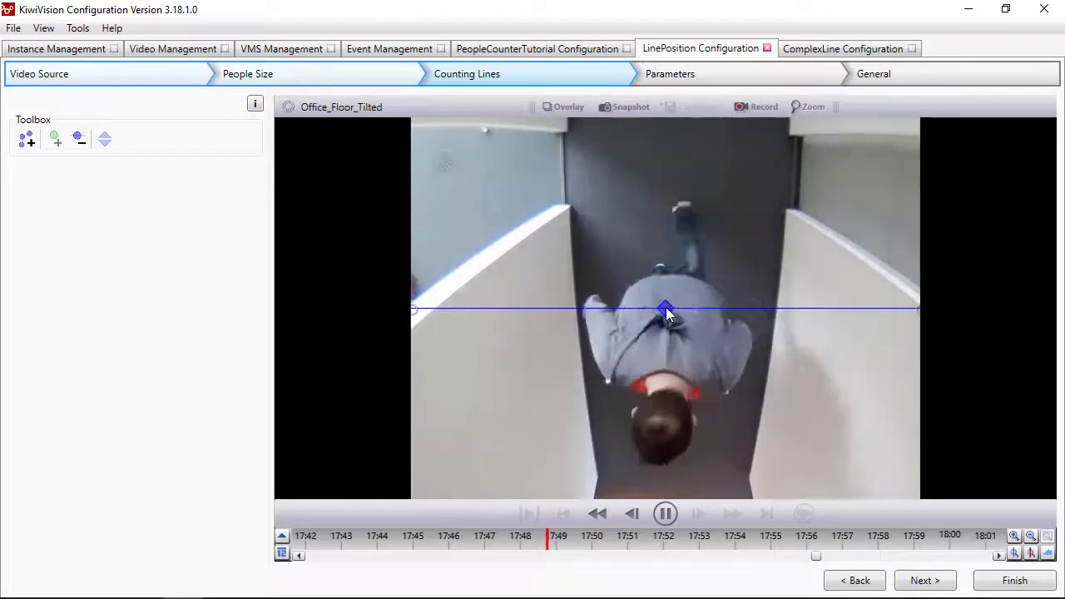
pyautogui.click(666, 309)
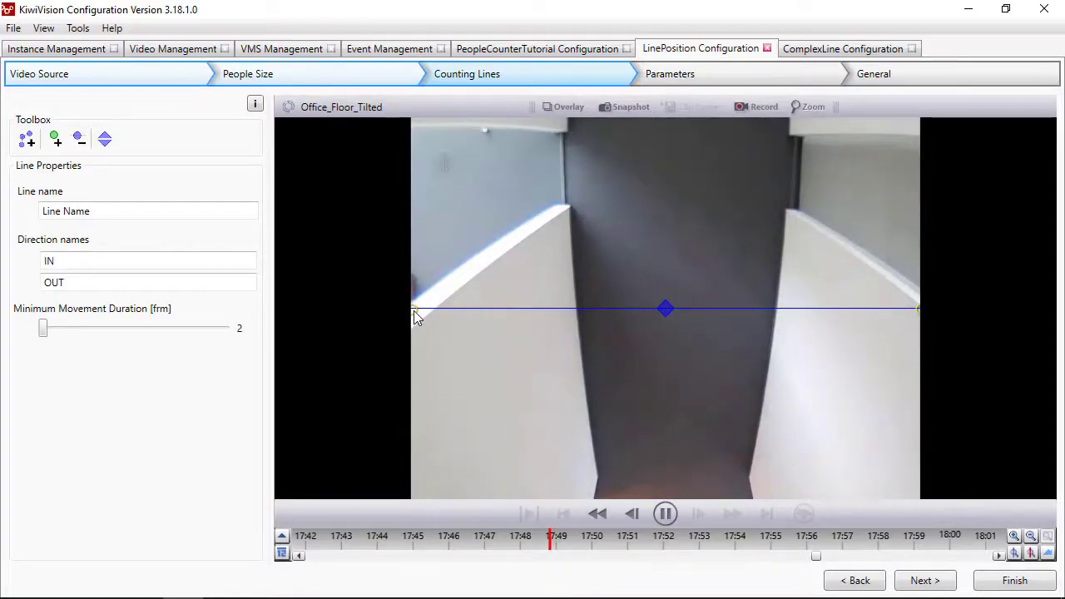
pyautogui.moveTo(414, 311); pyautogui.dragTo(417, 210)
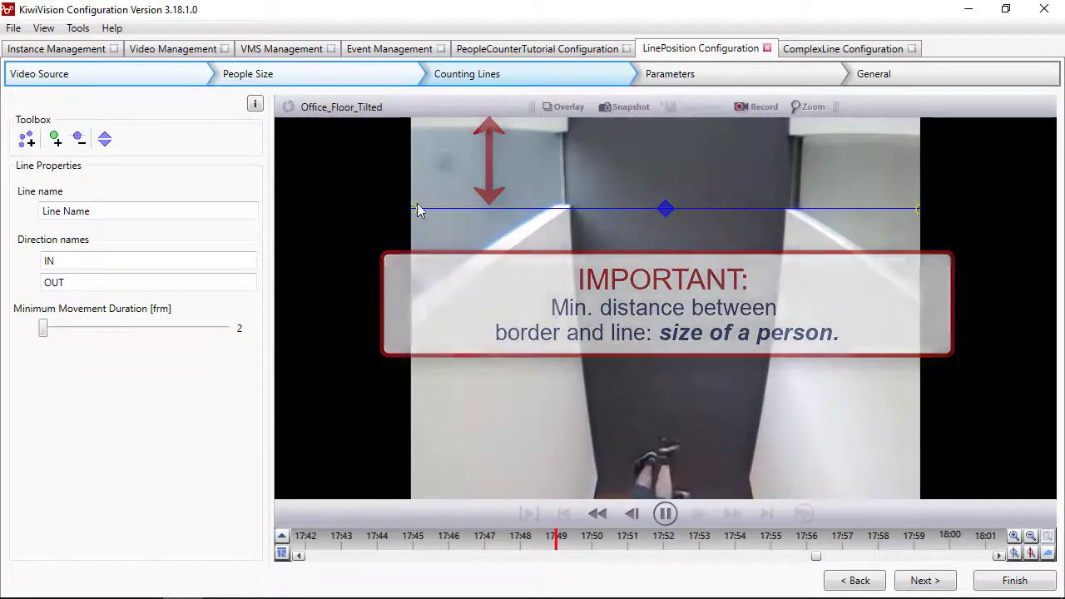
# - In the PeopleCounterTutorial configuration, add a second counting line and move its endpoints to the left side of the corridor
pyautogui.click(488, 48)
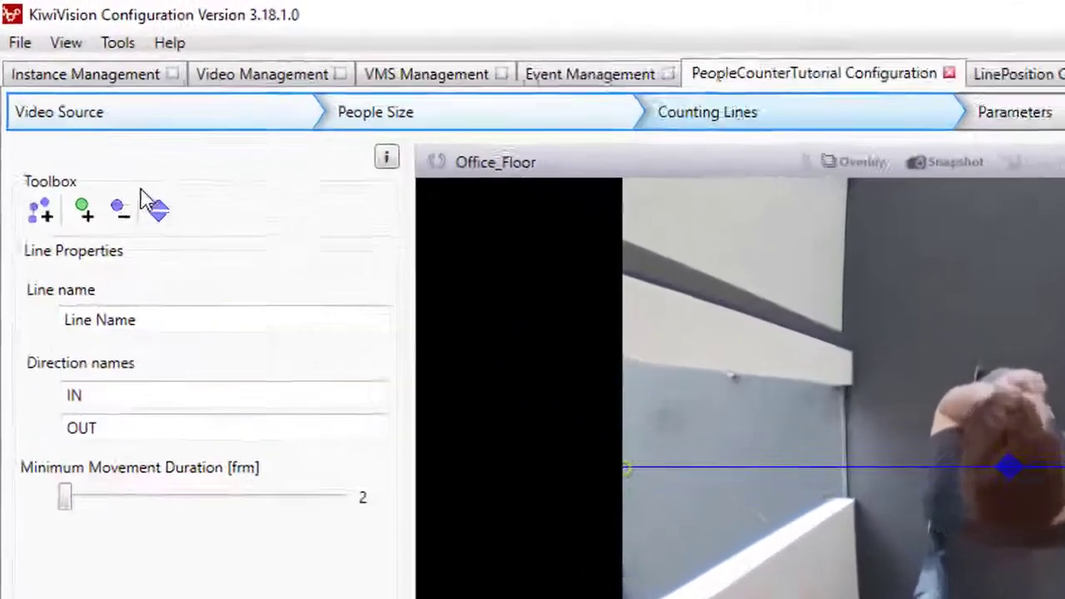
pyautogui.click(40, 211)
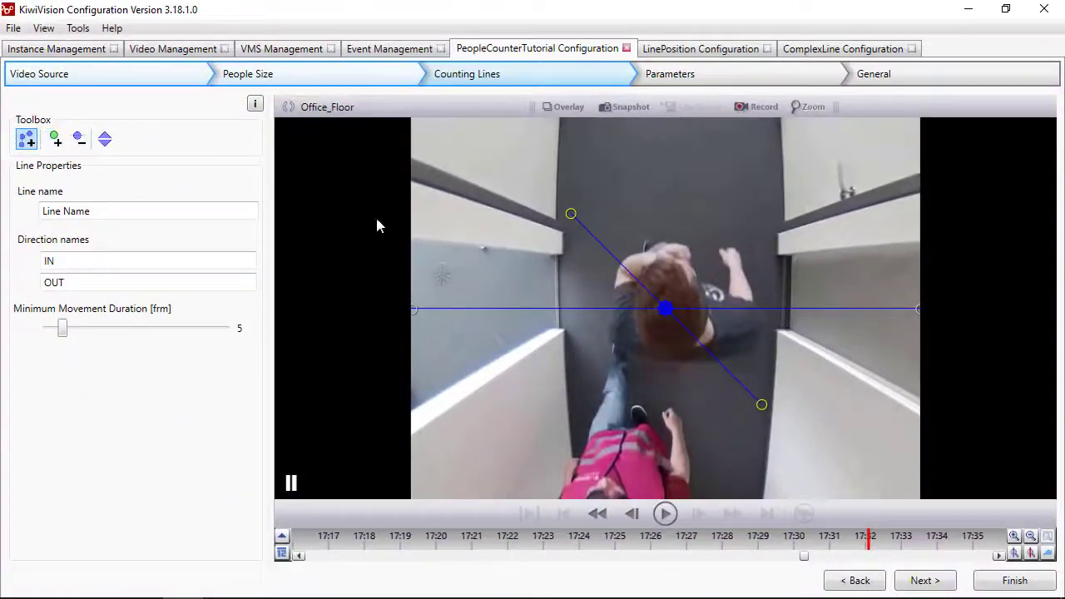
pyautogui.moveTo(571, 215); pyautogui.dragTo(494, 199)
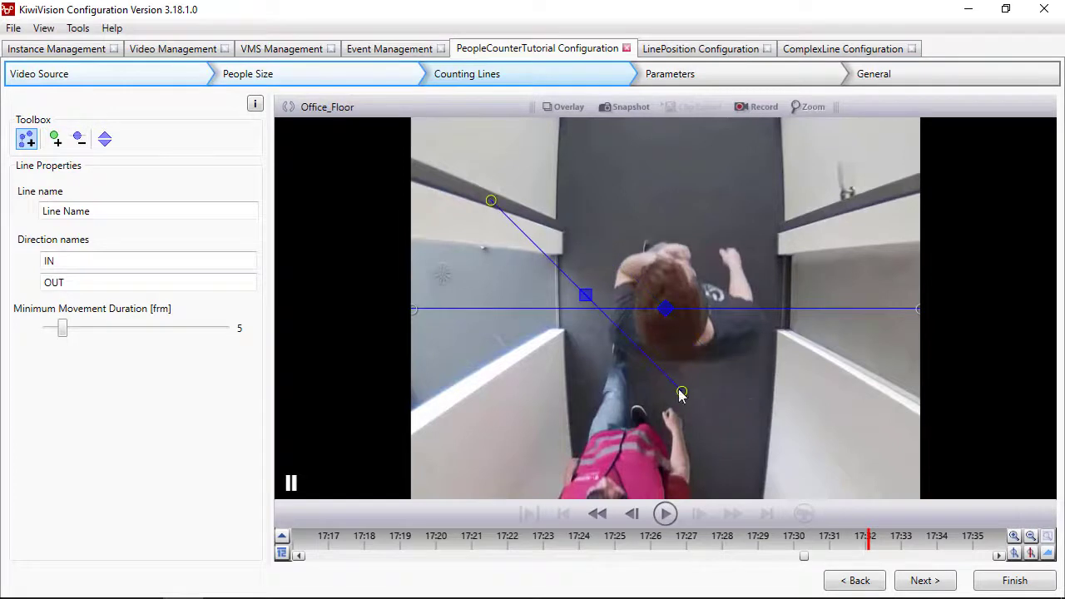
pyautogui.moveTo(682, 390); pyautogui.dragTo(492, 400)
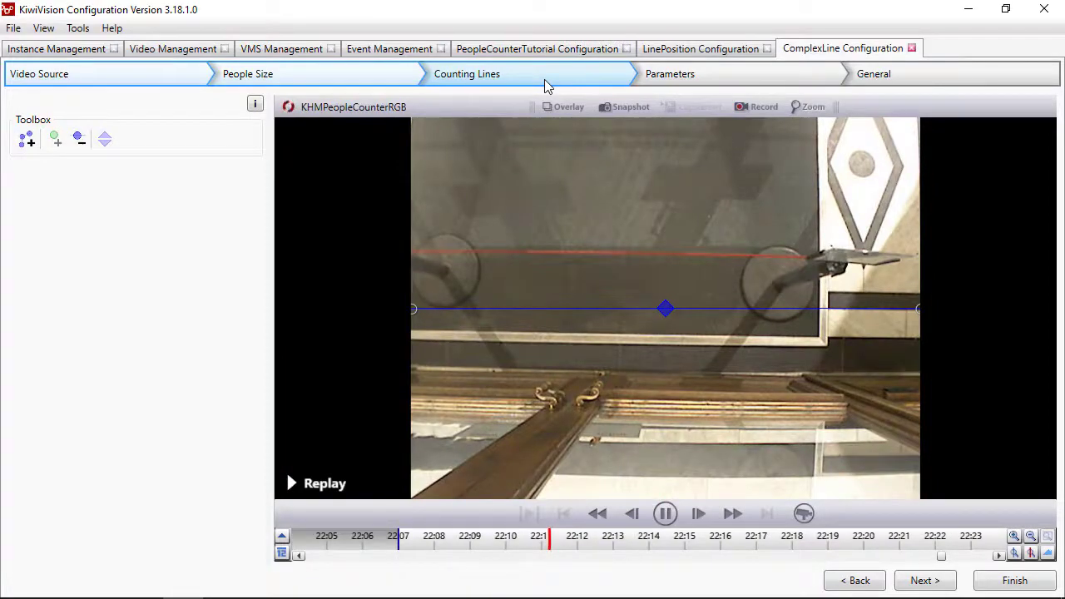
# - In the ComplexLine configuration, add two points to the counting line and raise them to form a flat-topped arch across the entrance
pyautogui.click(414, 311)
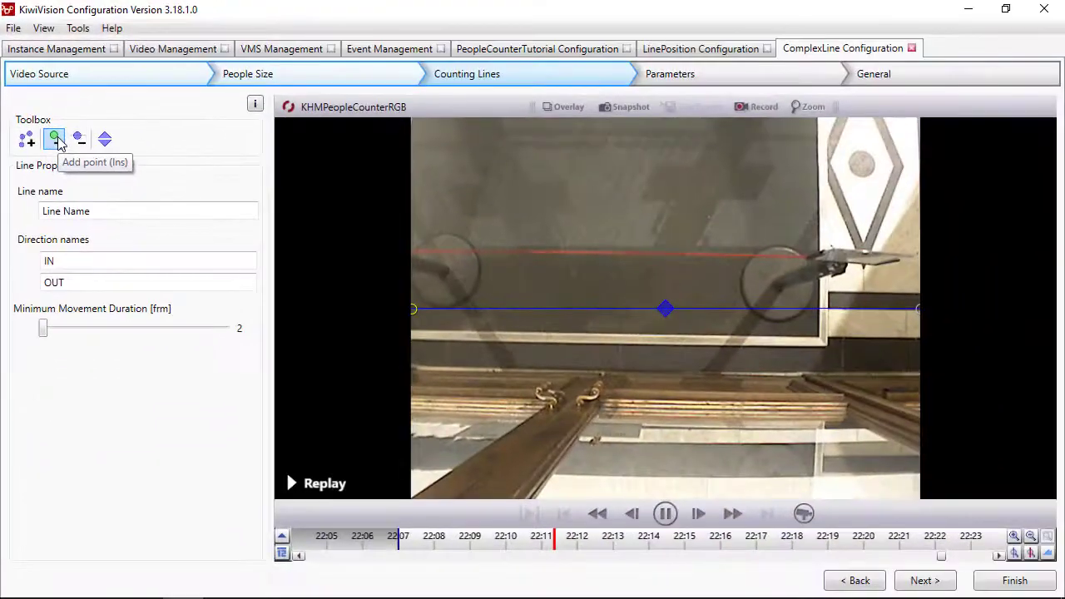
pyautogui.click(73, 184)
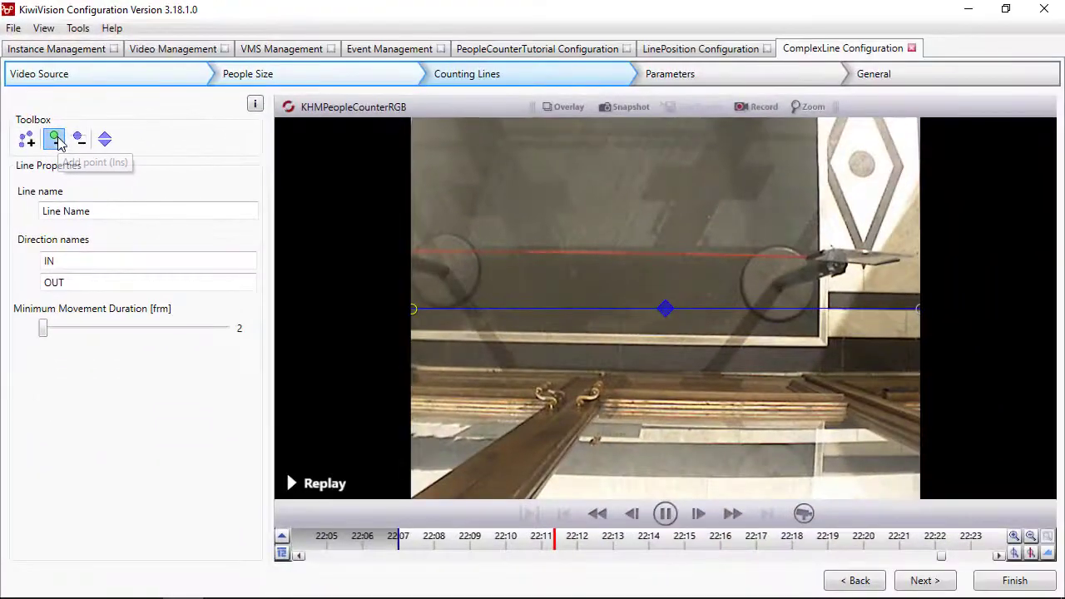
pyautogui.click(57, 140)
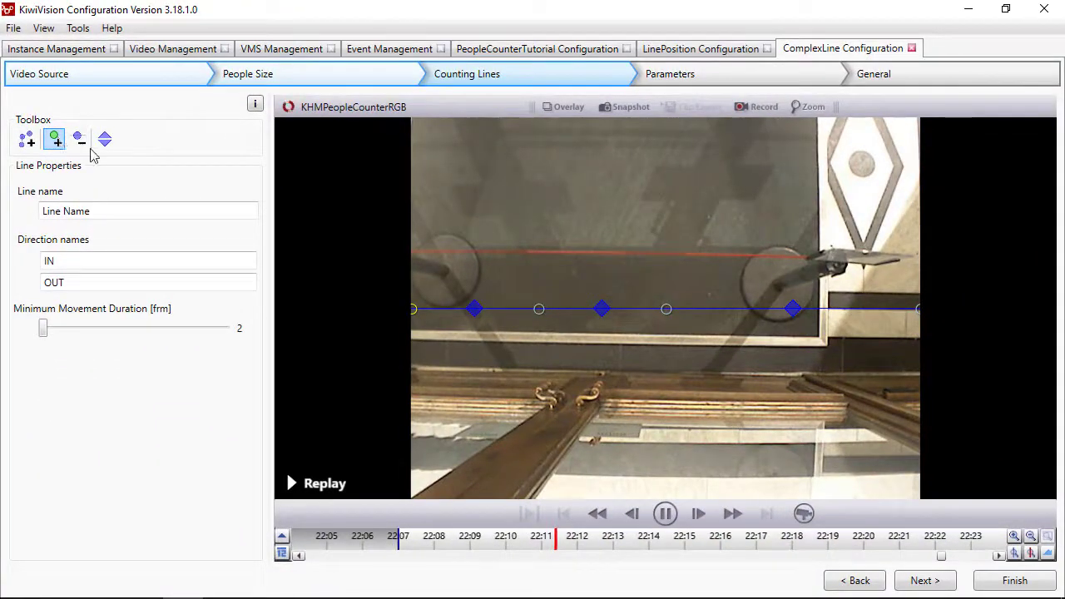
pyautogui.moveTo(538, 309); pyautogui.dragTo(537, 226)
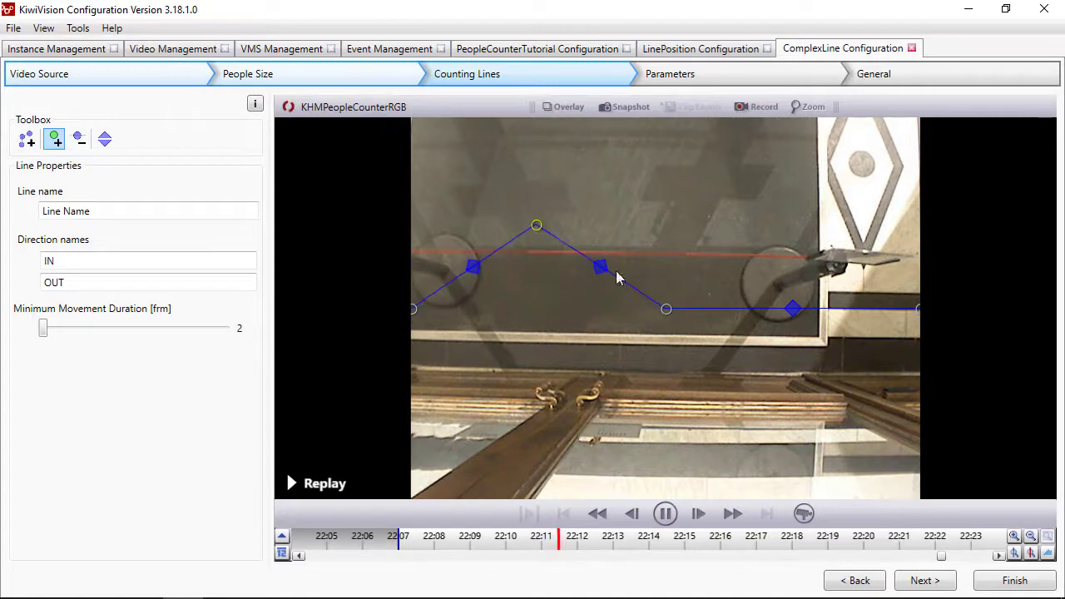
pyautogui.moveTo(667, 310)
pyautogui.mouseDown()
pyautogui.moveTo(763, 242)
pyautogui.moveTo(795, 234)
pyautogui.mouseUp()
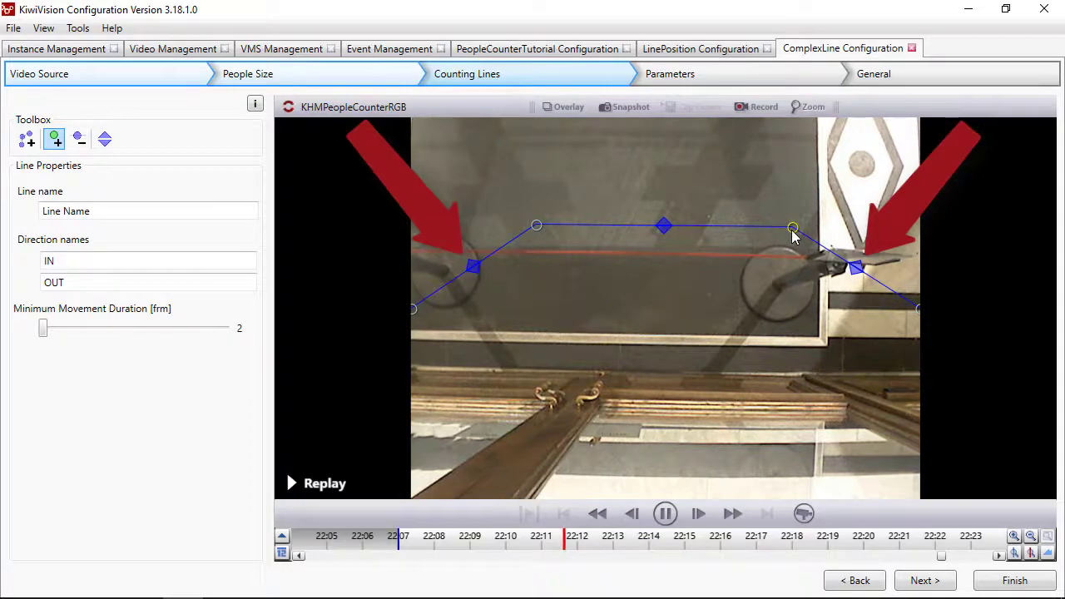
# - In the PeopleCounterTutorial configuration, toggle the counting line's direction and name the line Office
pyautogui.click(496, 50)
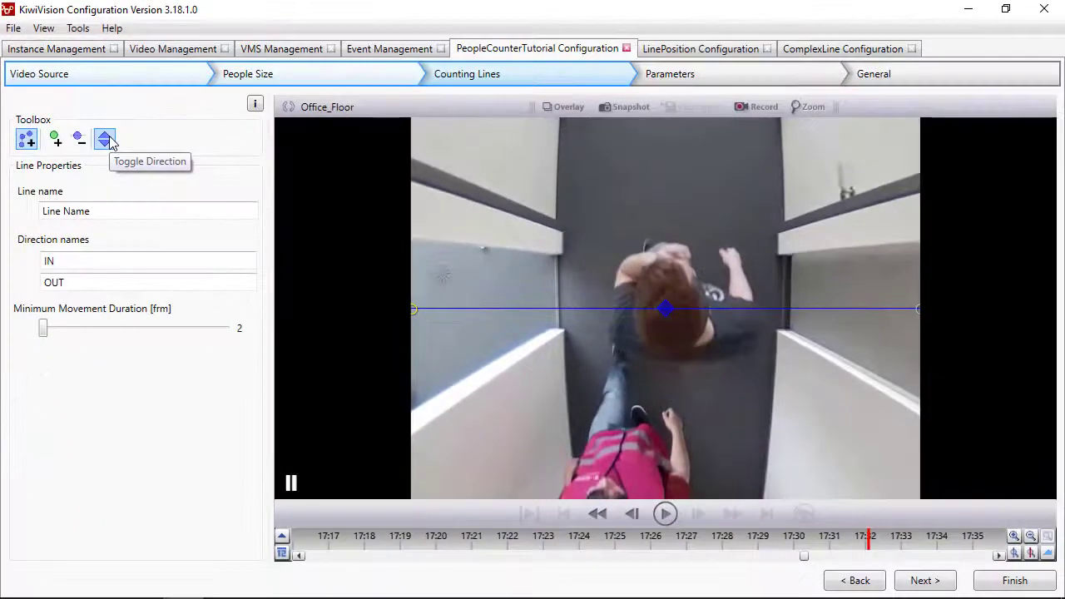
pyautogui.click(108, 140)
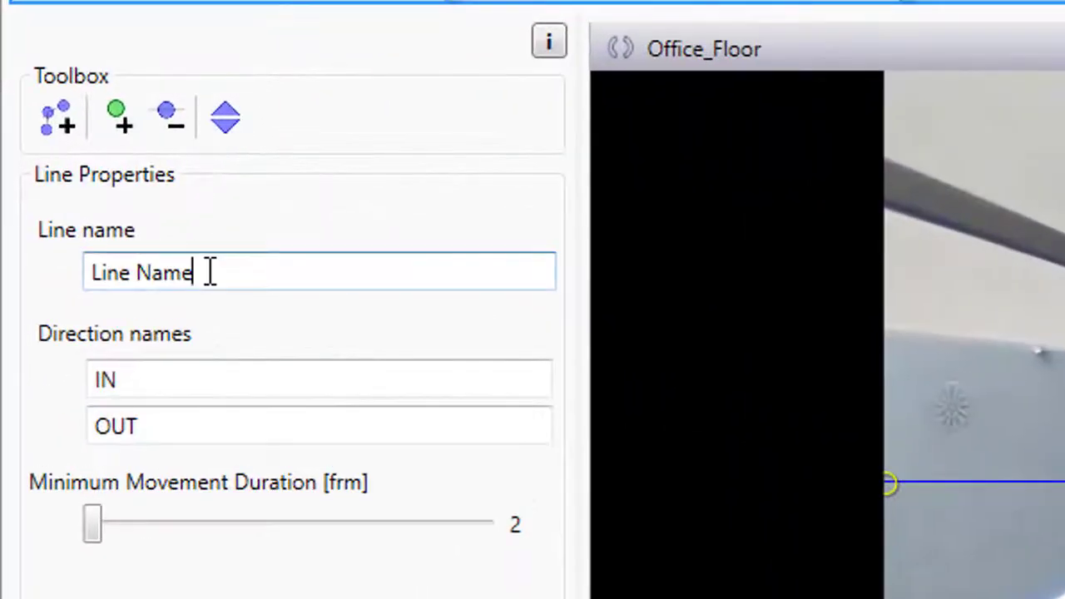
pyautogui.moveTo(97, 210); pyautogui.dragTo(34, 211)
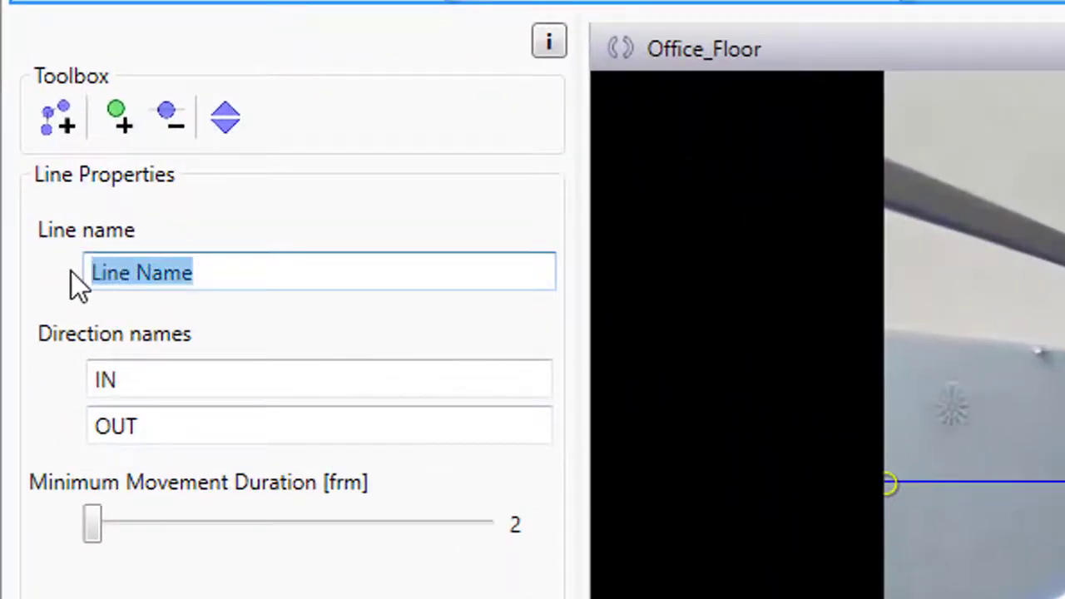
pyautogui.write('Office')
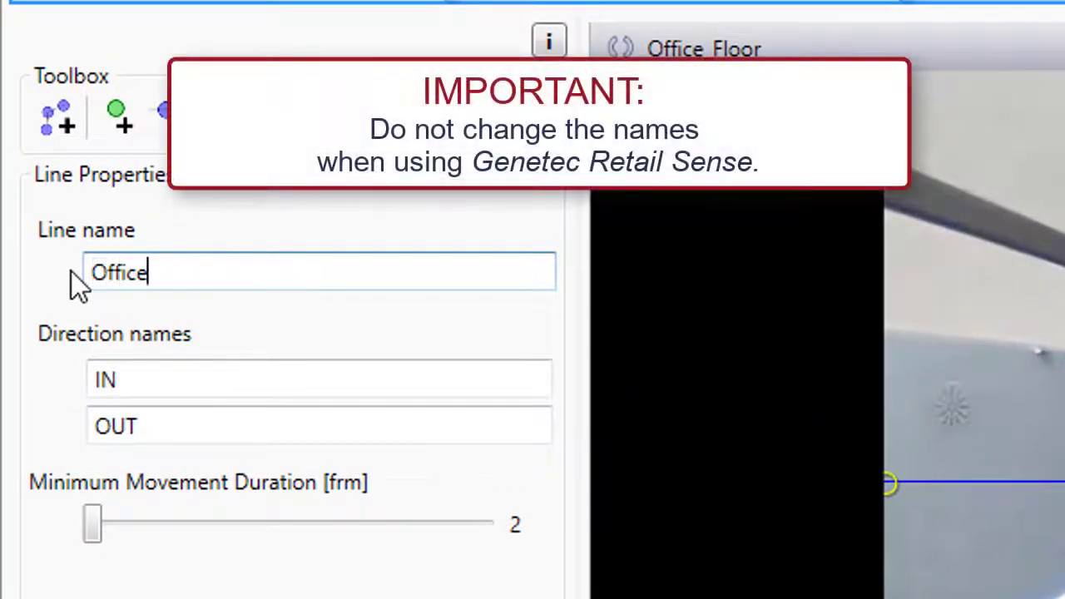
# - Rename the line's IN direction to Down and its OUT direction to Up, and continue to the Parameters stage
pyautogui.click(105, 377)
pyautogui.moveTo(105, 378); pyautogui.dragTo(75, 383)
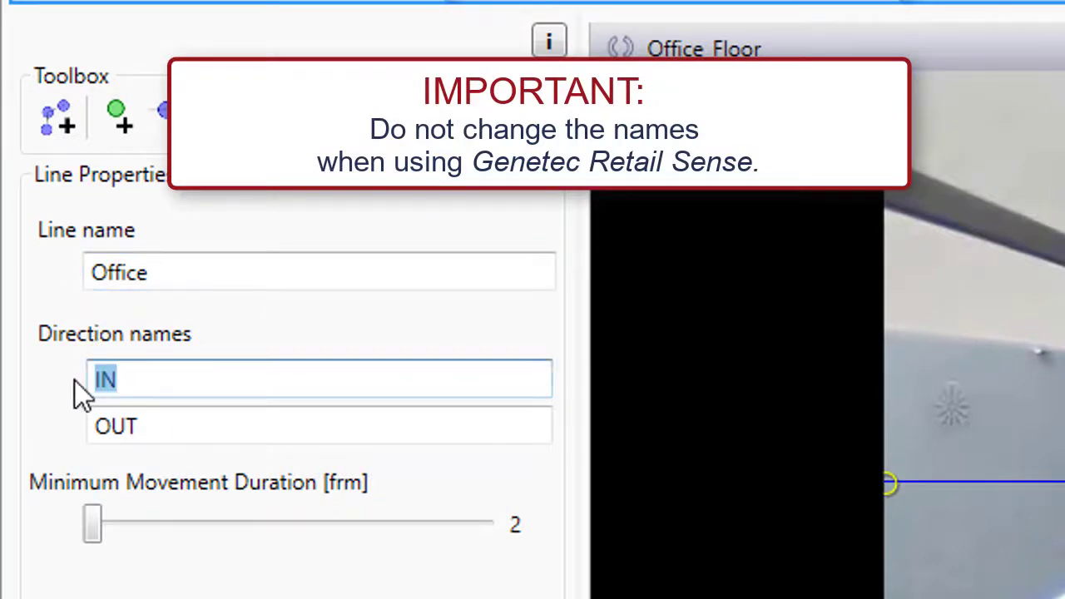
pyautogui.write('Down')
pyautogui.click(162, 422)
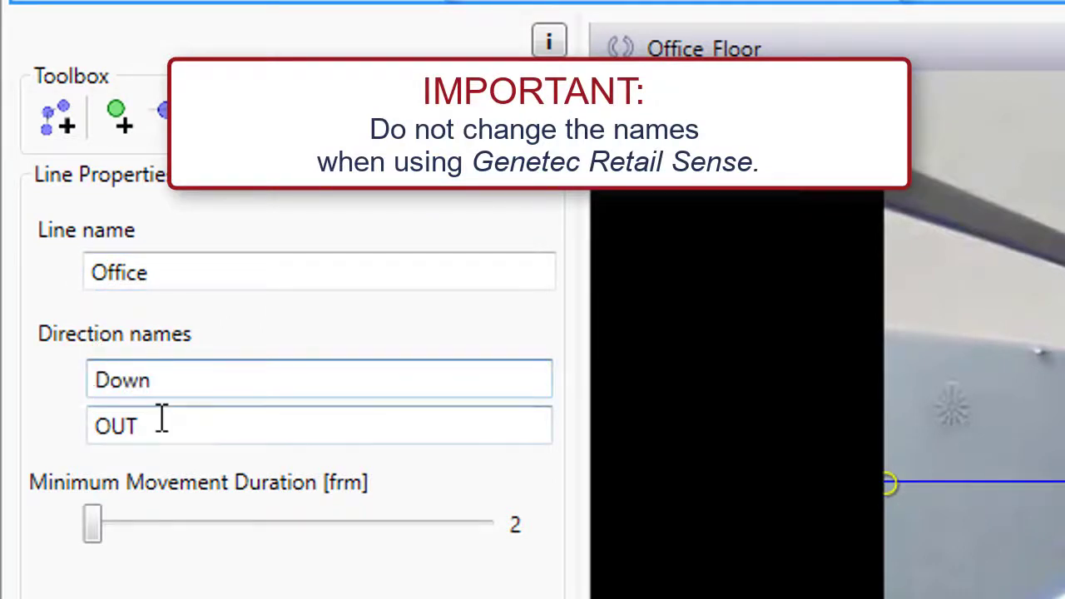
pyautogui.moveTo(161, 422); pyautogui.dragTo(72, 420)
pyautogui.write('Up')
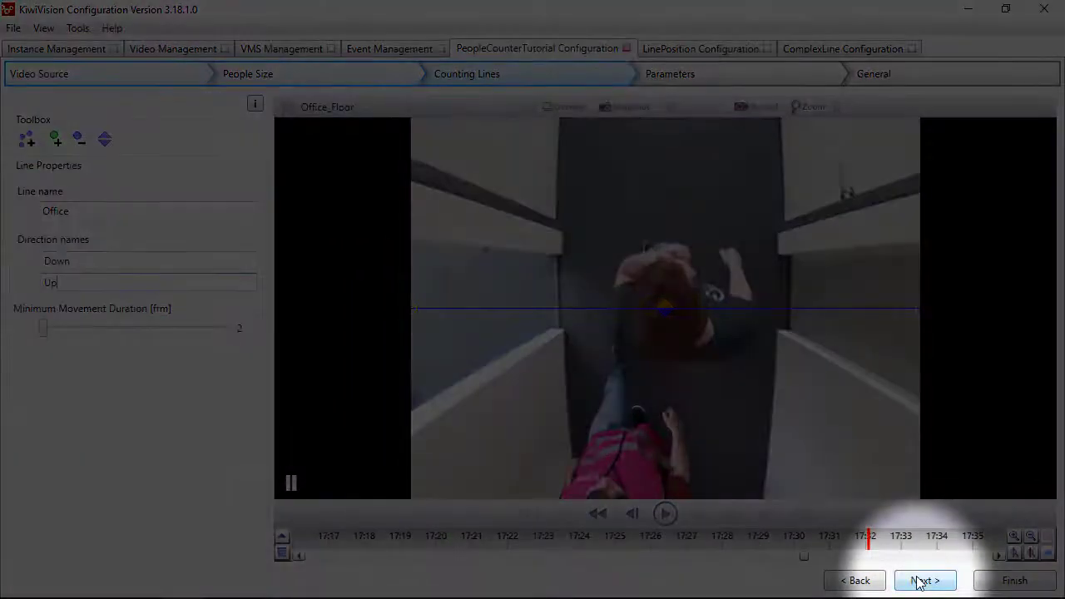
pyautogui.click(926, 581)
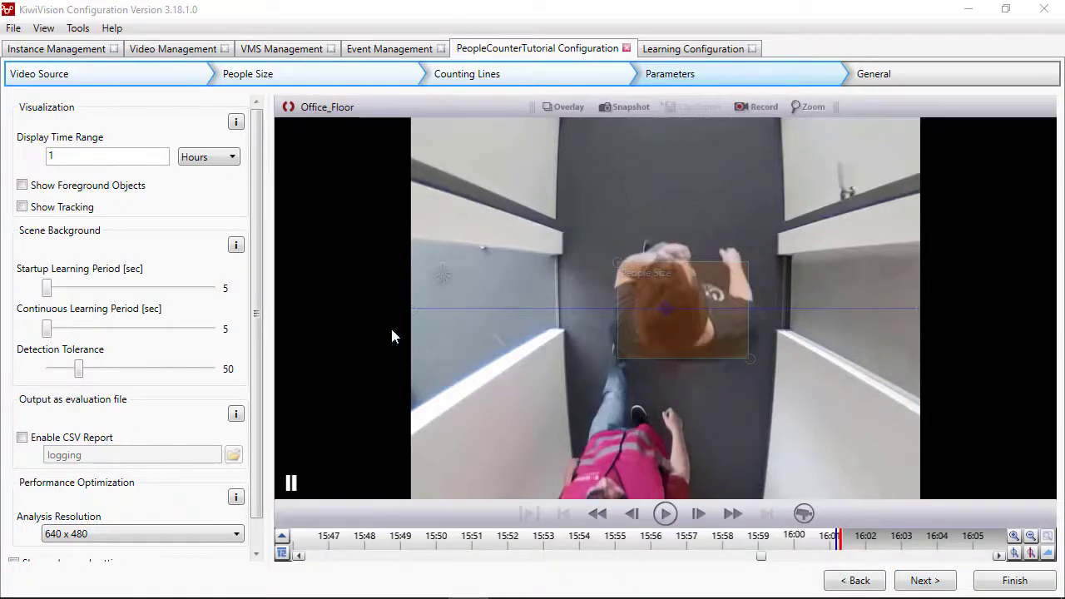
# - Enable Use Live Analysis in the program options and resume video playback
pyautogui.click(86, 30)
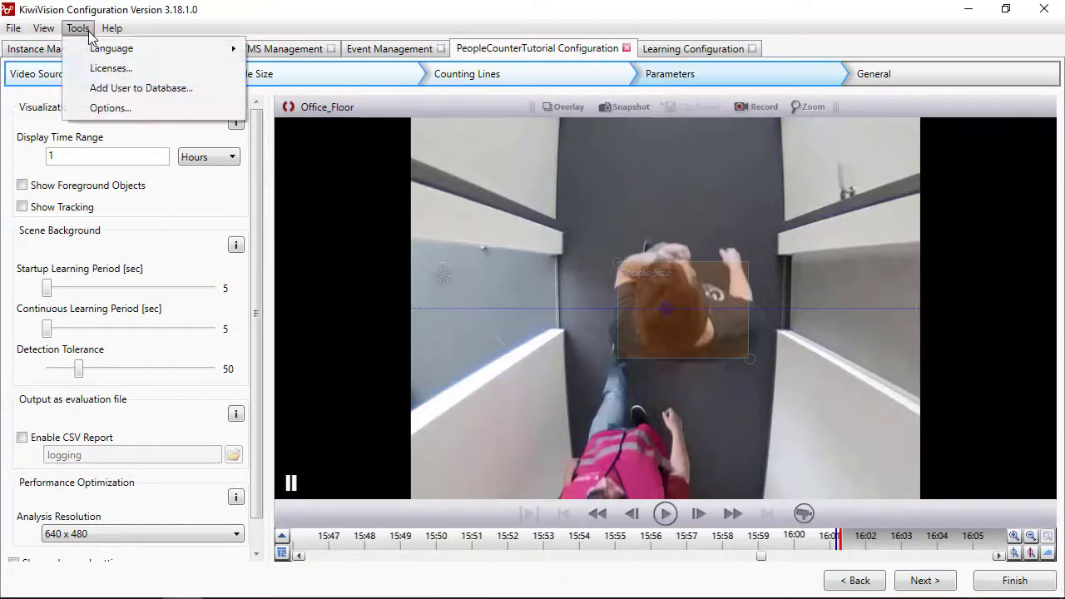
pyautogui.click(105, 112)
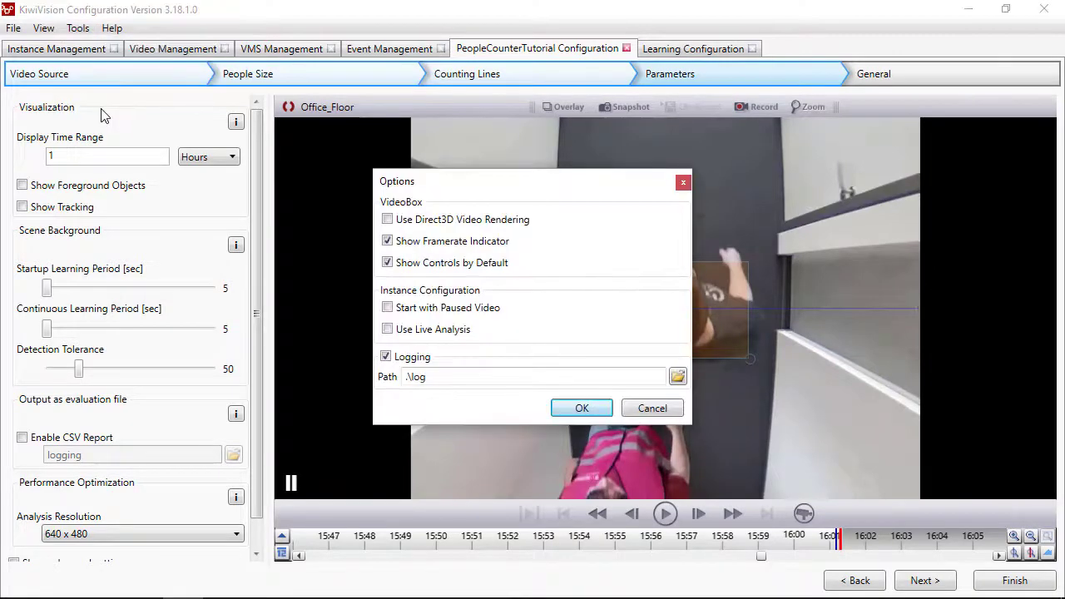
pyautogui.click(388, 330)
pyautogui.click(580, 407)
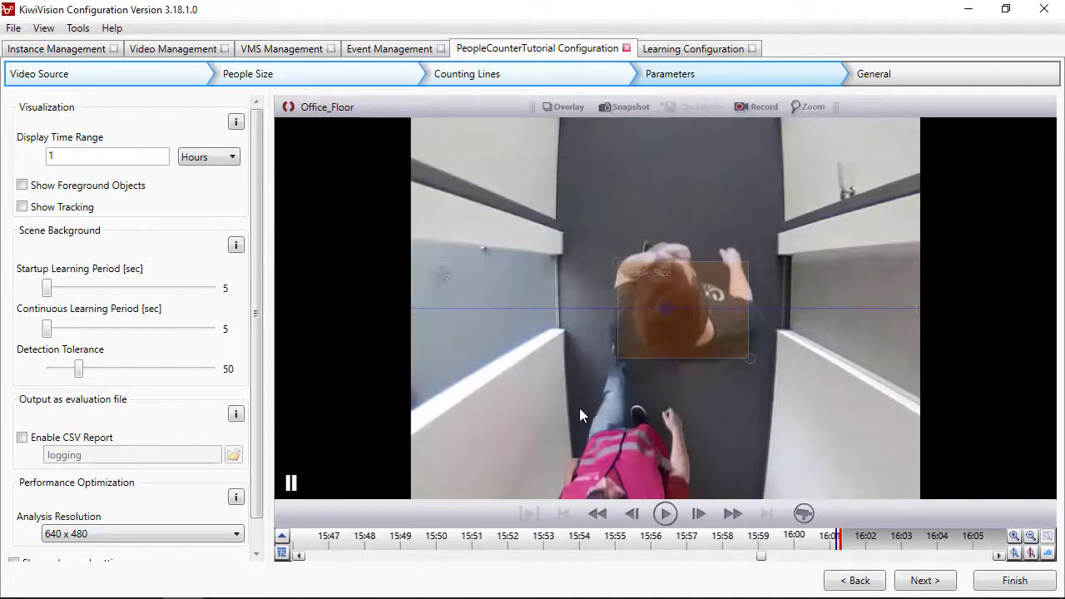
pyautogui.click(664, 511)
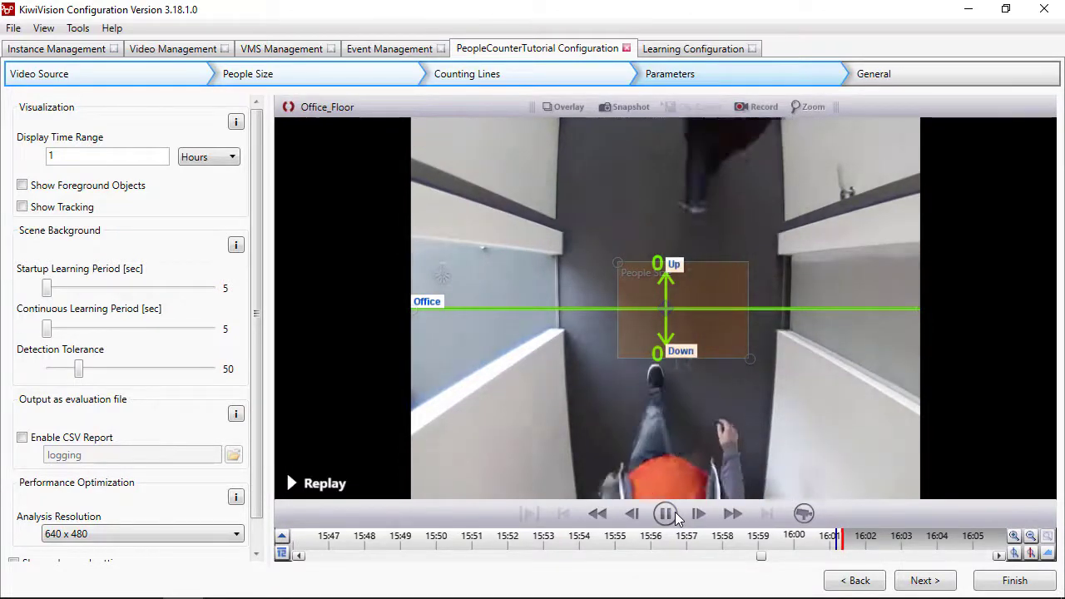
# - Set the unit of the Display Time Range to Minutes
pyautogui.click(223, 157)
pyautogui.click(211, 175)
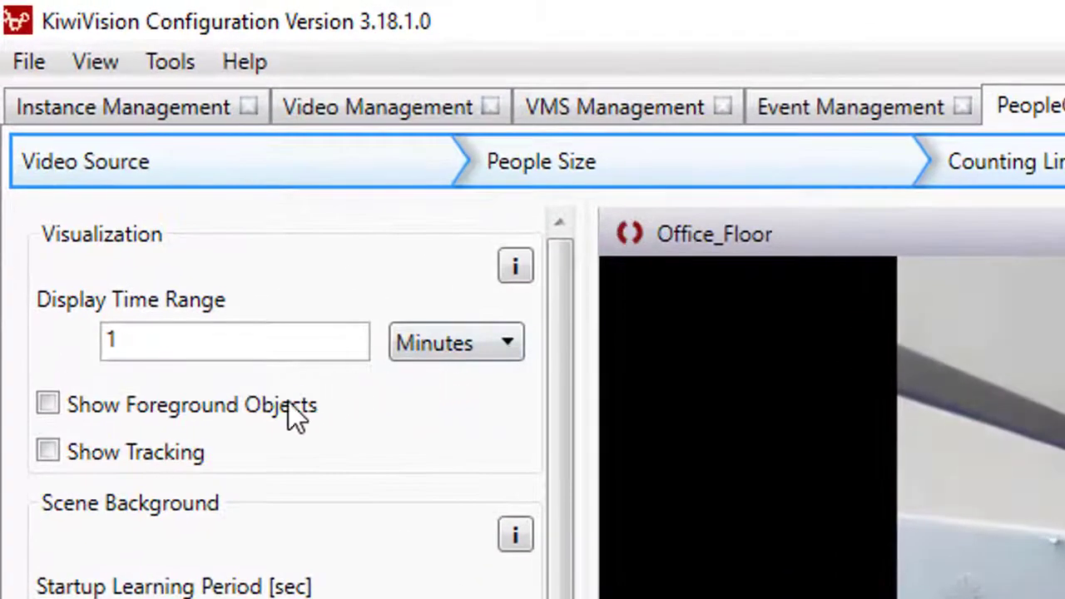
# - Turn on Show Tracking and Show Foreground Objects, and set the Startup Learning Period to 1 second after trying 15 seconds
pyautogui.click(54, 451)
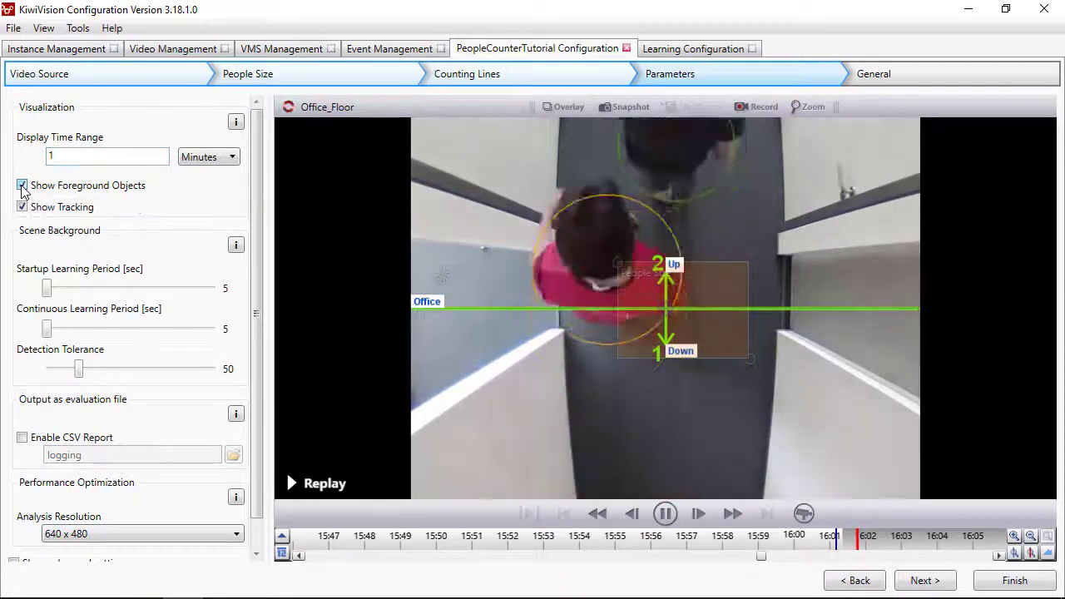
pyautogui.click(22, 186)
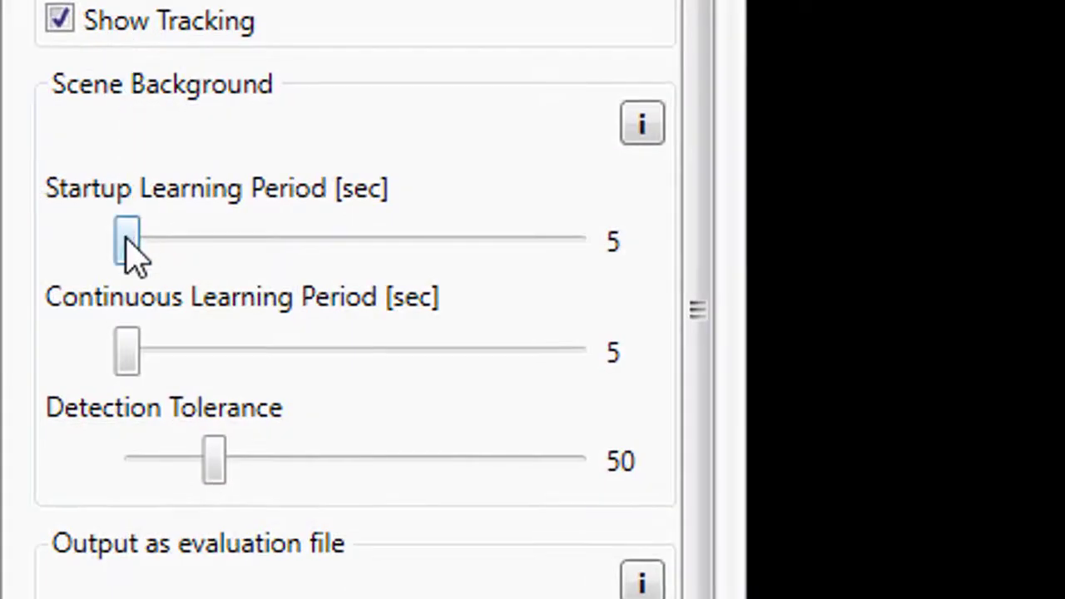
pyautogui.moveTo(128, 244); pyautogui.dragTo(132, 246)
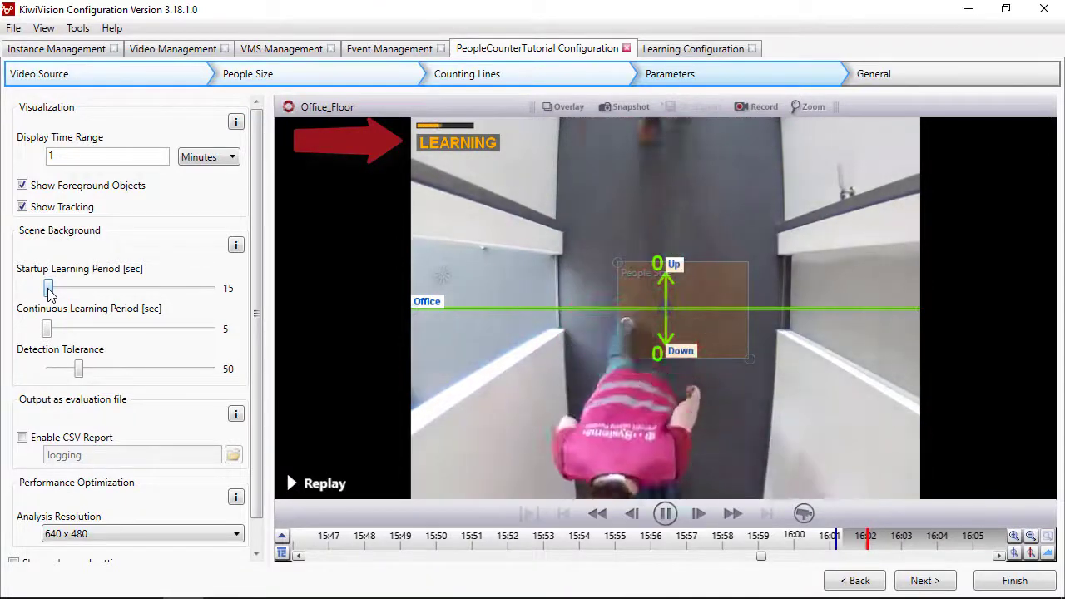
pyautogui.moveTo(48, 292); pyautogui.dragTo(47, 291)
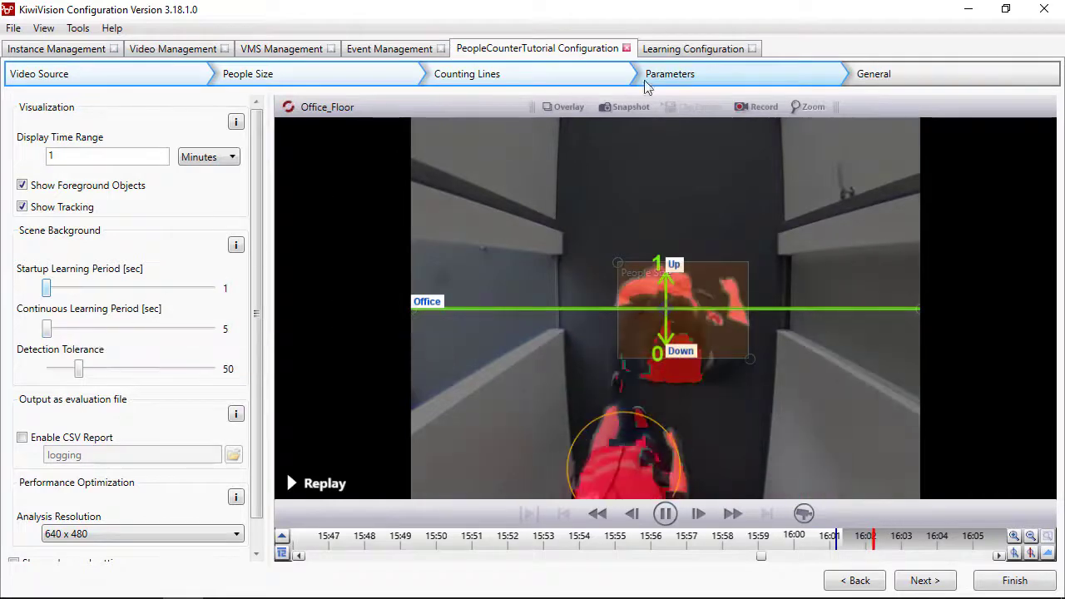
# - Examine the detection view in the Learning Configuration with its replay paused, and return to the PeopleCounterTutorial configuration
pyautogui.click(693, 48)
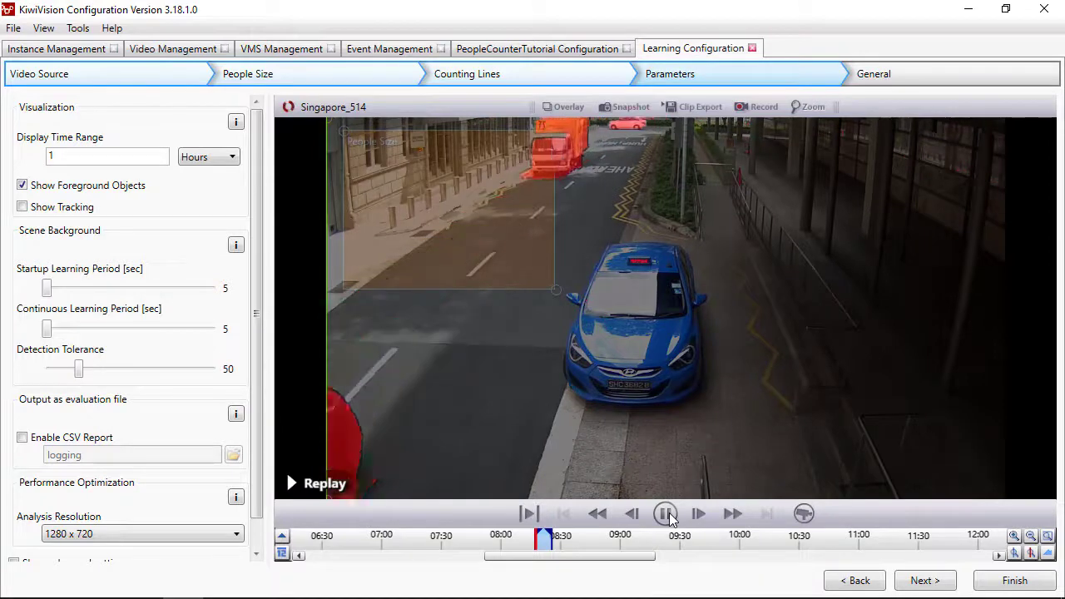
pyautogui.click(667, 514)
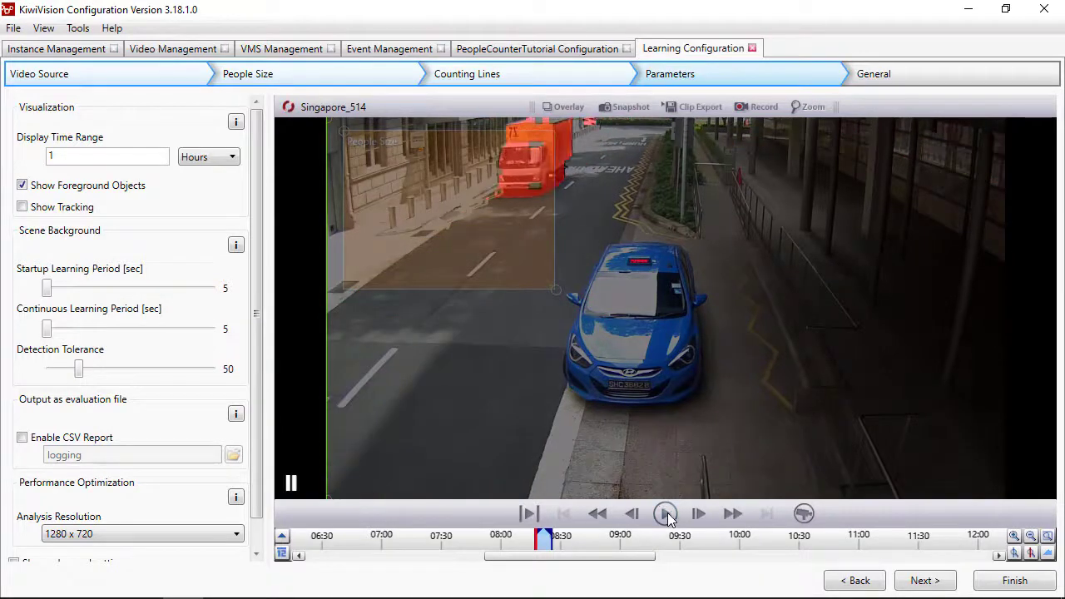
pyautogui.click(545, 50)
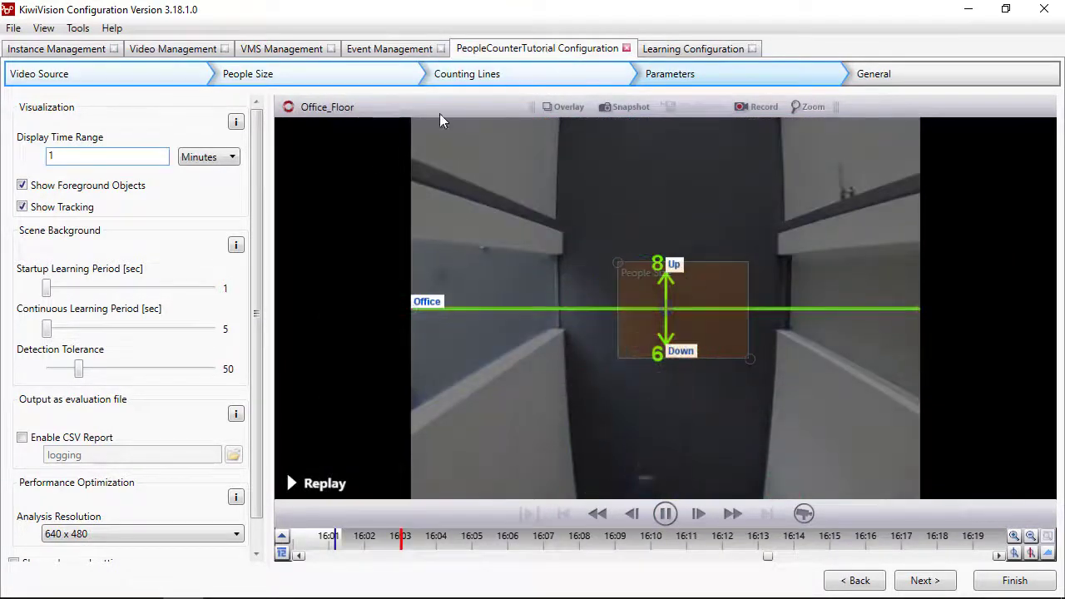
# - Set the Continuous Learning Period to 1 second and the Detection Tolerance to 30 after trying tolerances of 200 and 3
pyautogui.moveTo(46, 329); pyautogui.dragTo(41, 332)
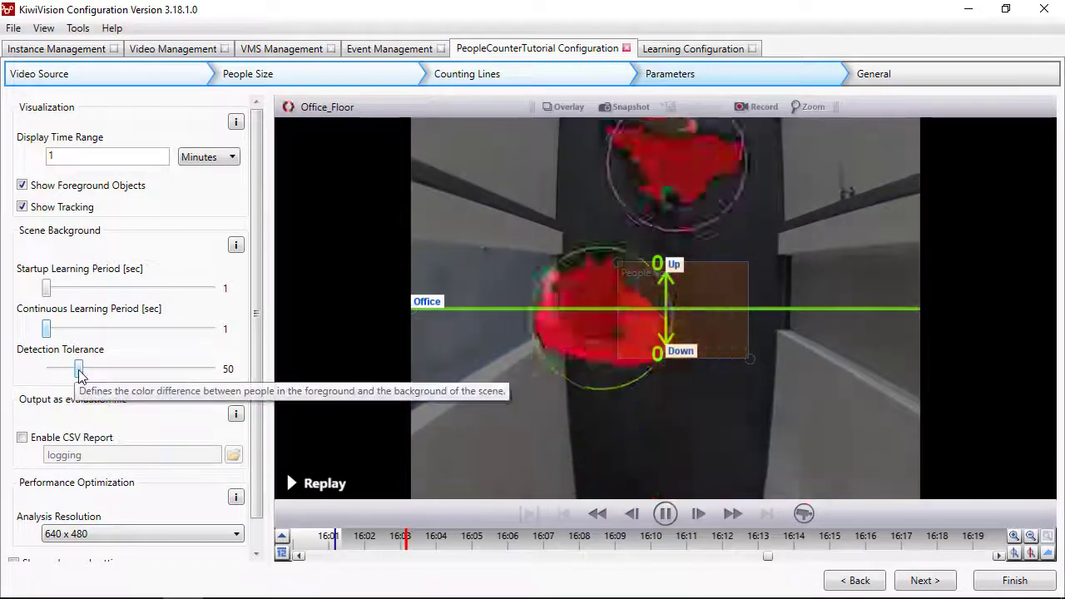
pyautogui.moveTo(79, 373); pyautogui.dragTo(179, 373)
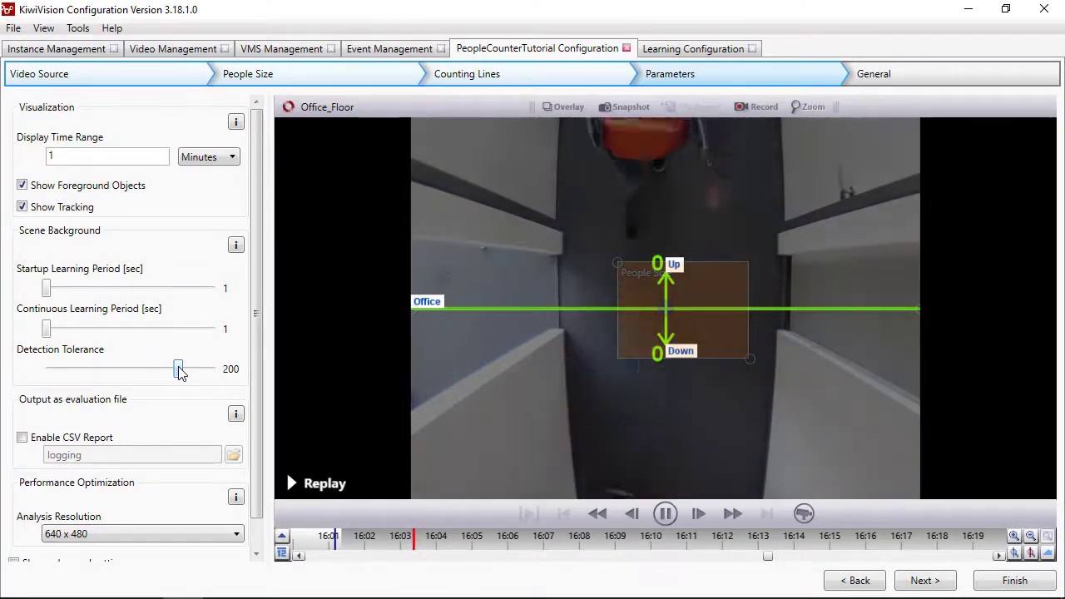
pyautogui.moveTo(180, 373); pyautogui.dragTo(48, 374)
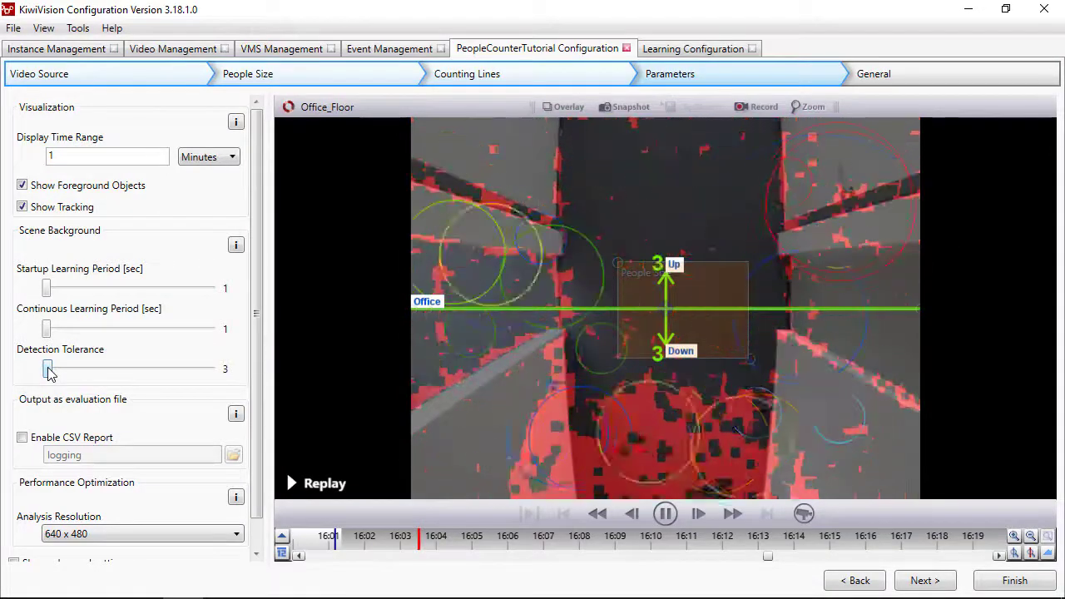
pyautogui.moveTo(48, 374); pyautogui.dragTo(66, 373)
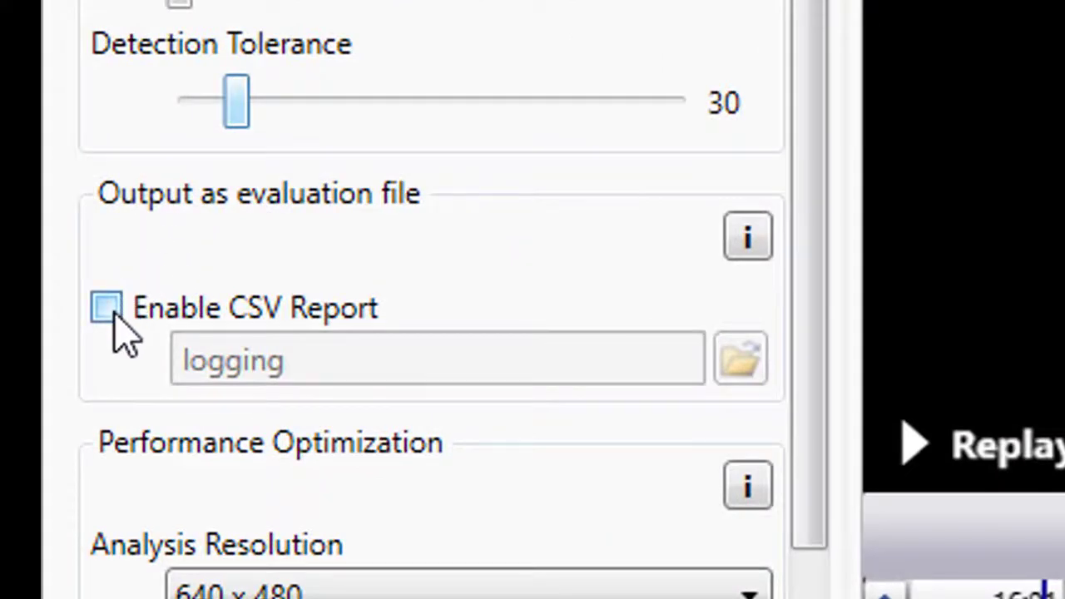
# - Enable the CSV report with C:\Tutorial as its output path, and examine an entry of the evaluation file in Excel
pyautogui.click(108, 309)
pyautogui.doubleClick(247, 361)
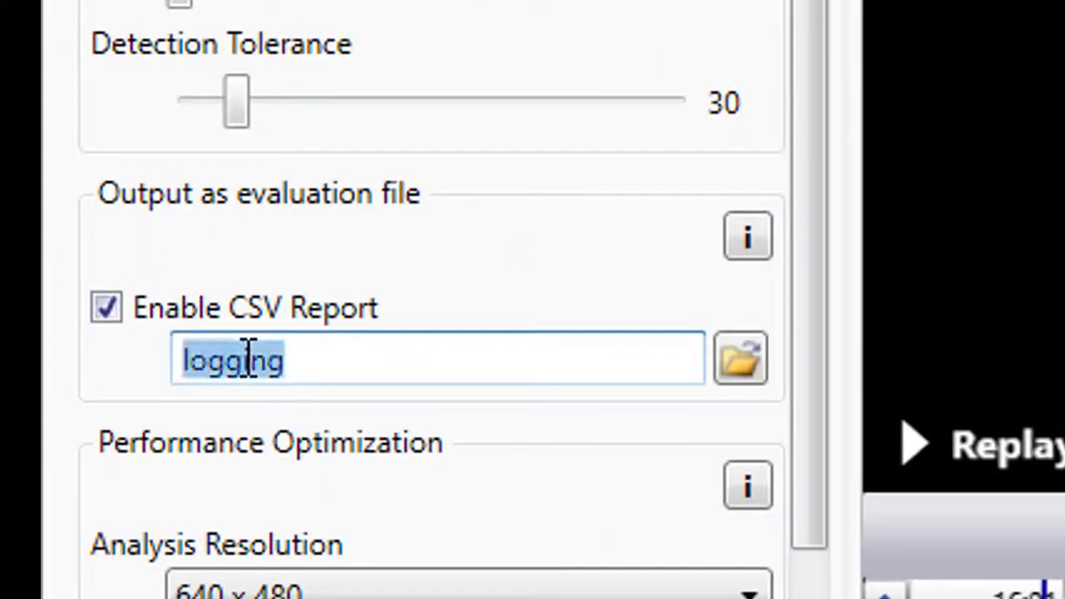
pyautogui.write('c:\\Tutoria')
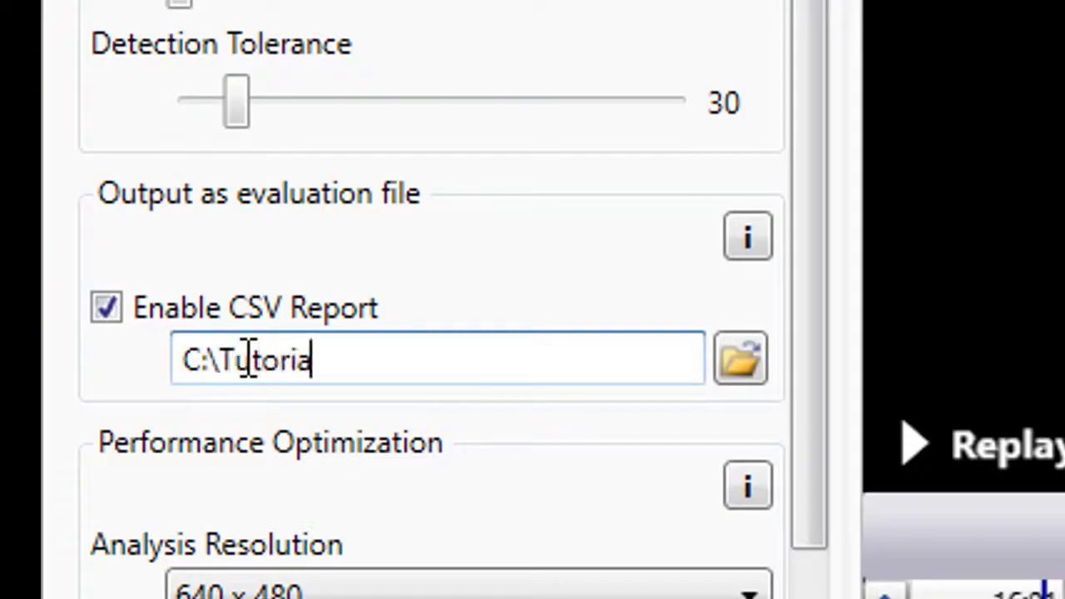
pyautogui.write('l')
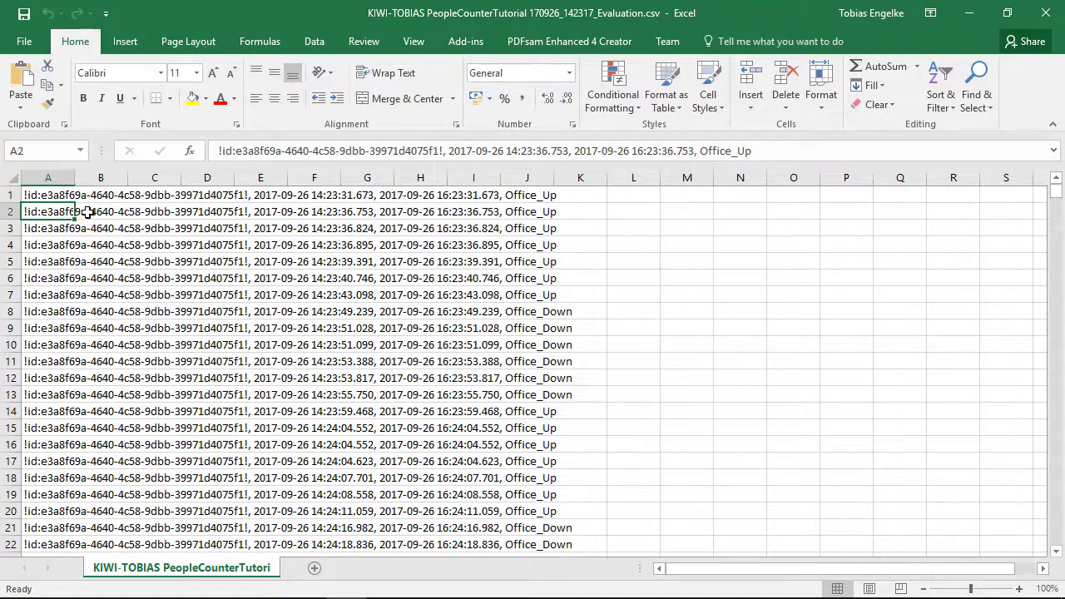
pyautogui.moveTo(88, 212); pyautogui.dragTo(588, 214)
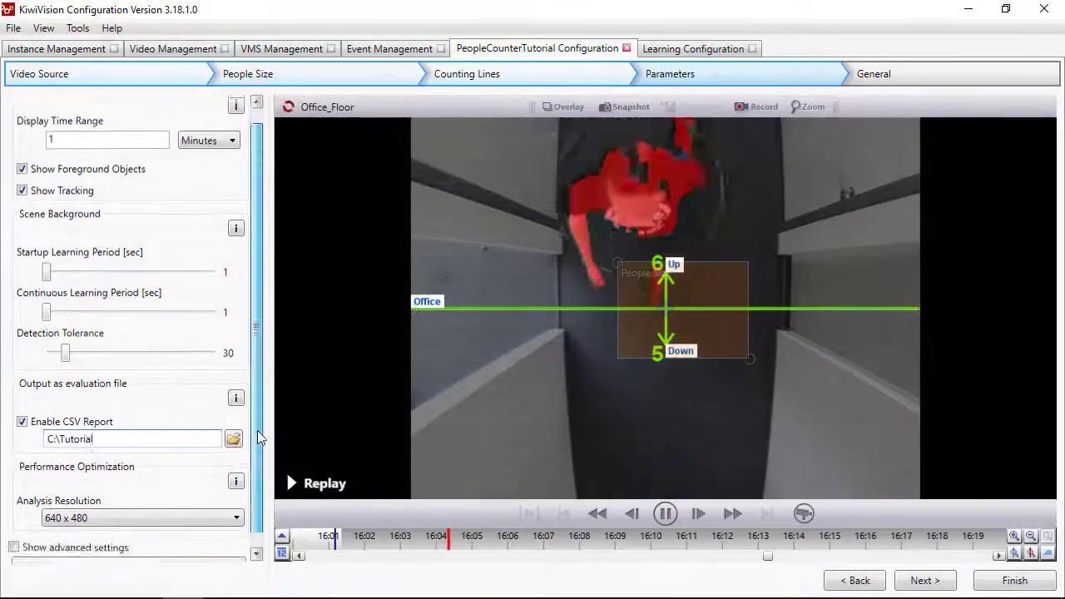
# - Choose 640 x 480 as the Analysis Resolution under Performance Optimization
pyautogui.scroll(-1, 258, 441)
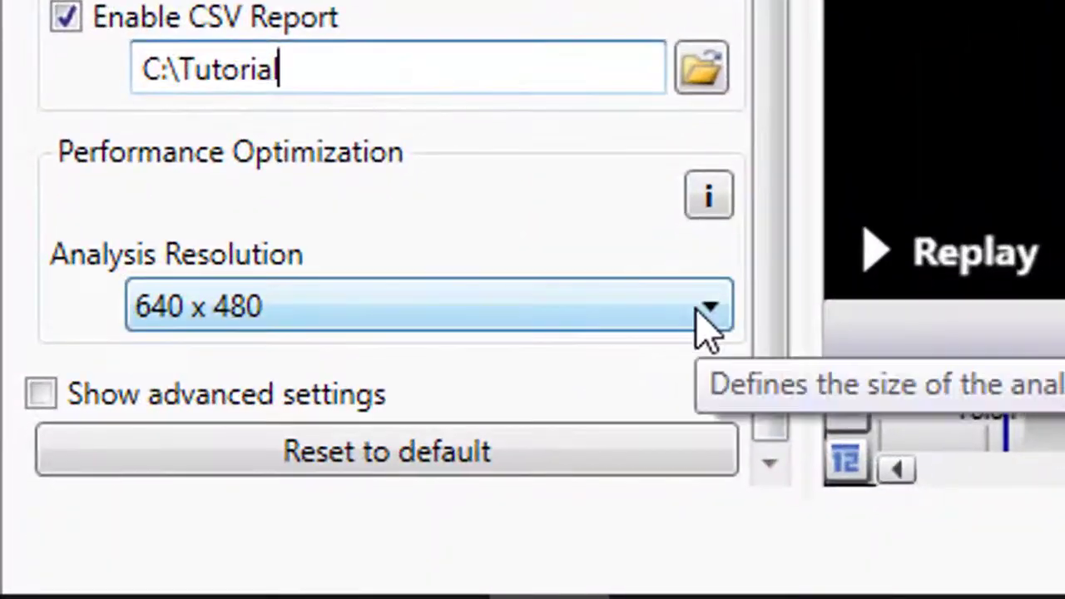
pyautogui.click(706, 317)
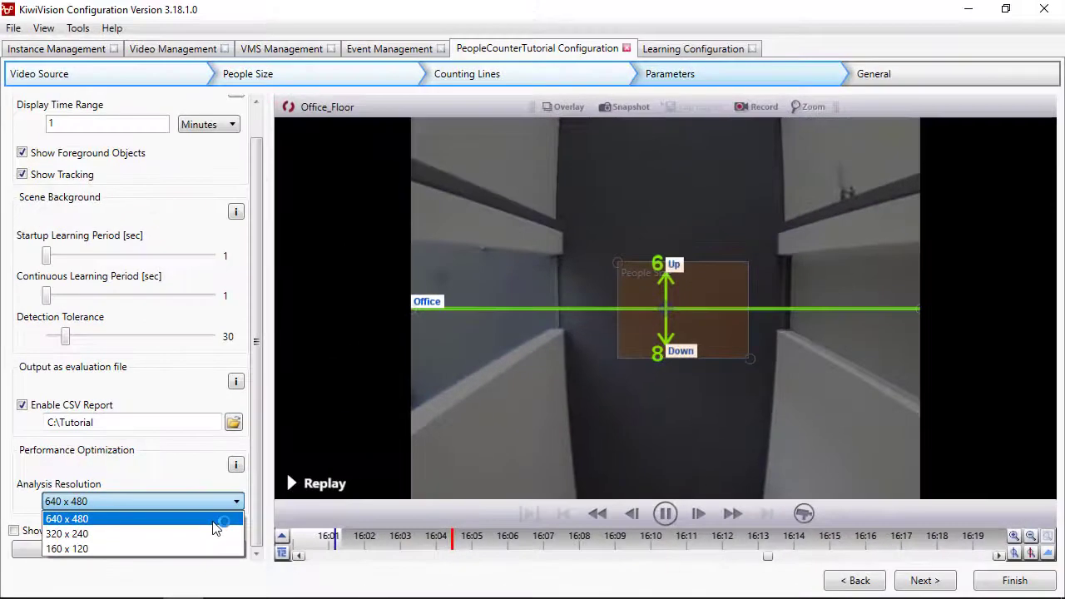
pyautogui.click(214, 522)
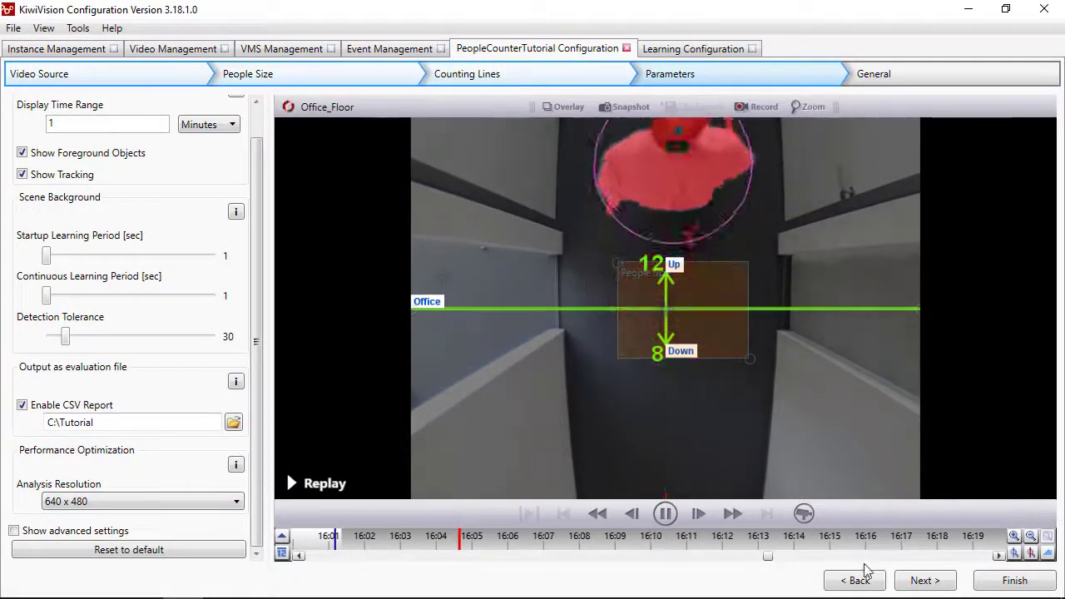
# - In the General stage, set Listen Port 20305, Virtual Camera Port 81 and Rtsp Port 555, and finish the configuration
pyautogui.click(923, 581)
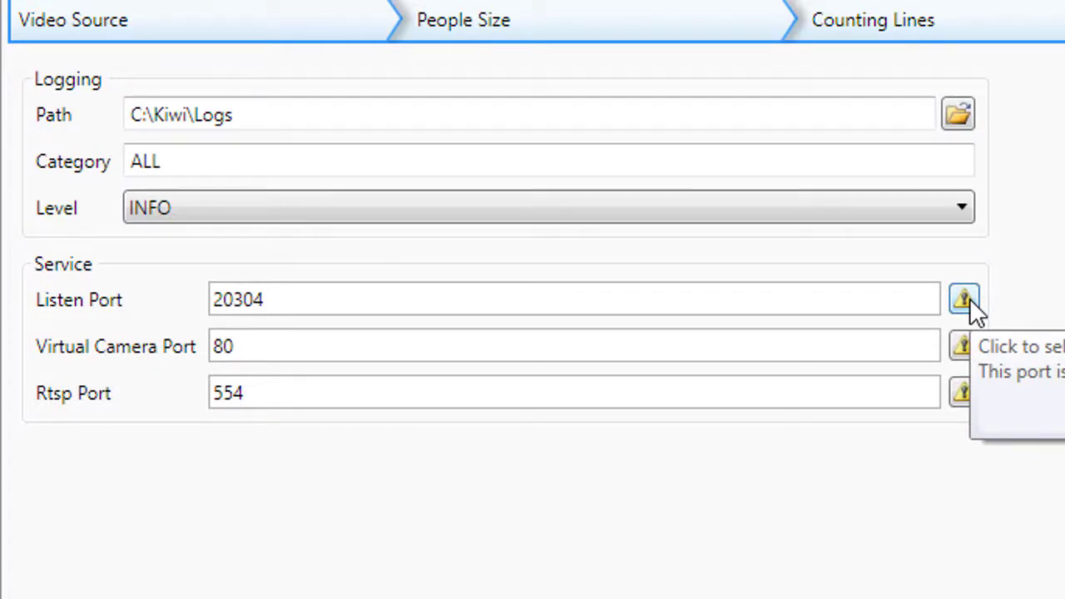
pyautogui.click(970, 298)
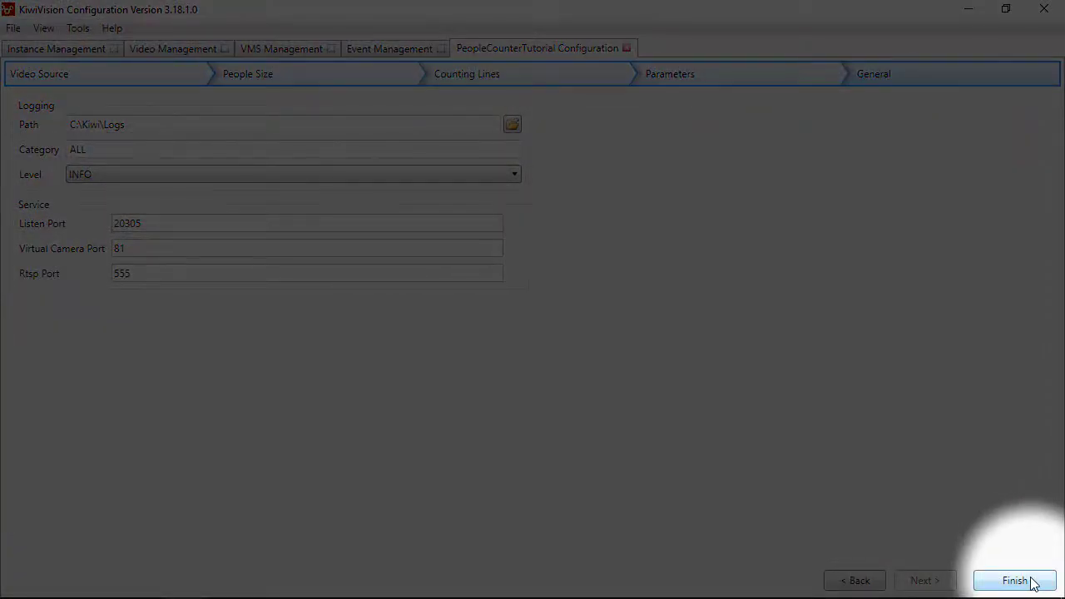
pyautogui.click(1016, 581)
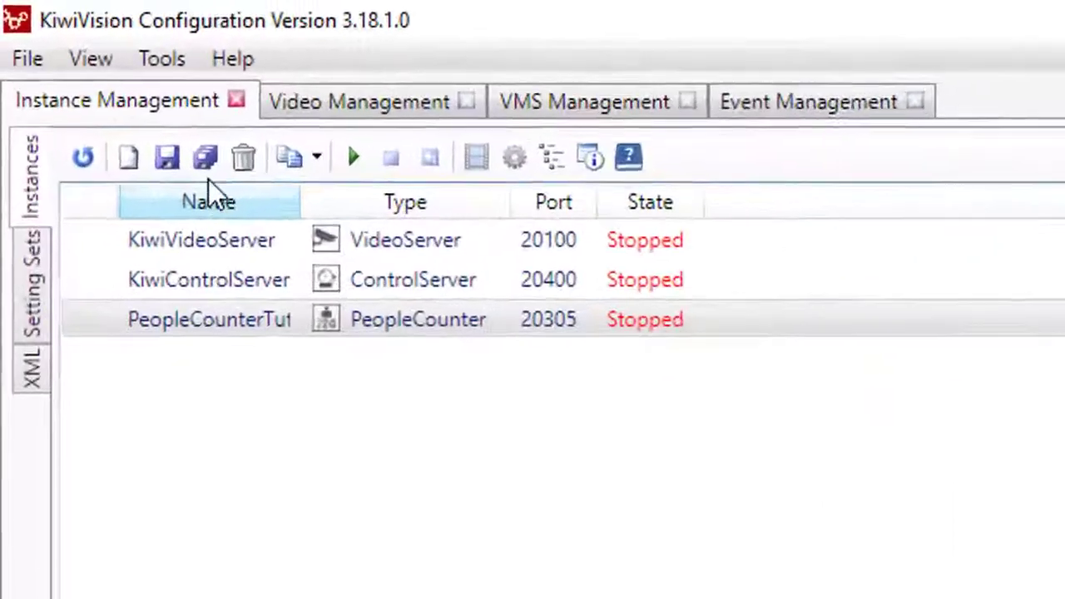
# - Save and start the PeopleCounterTutorial instance, and open its live video in the Video Viewer
pyautogui.click(178, 169)
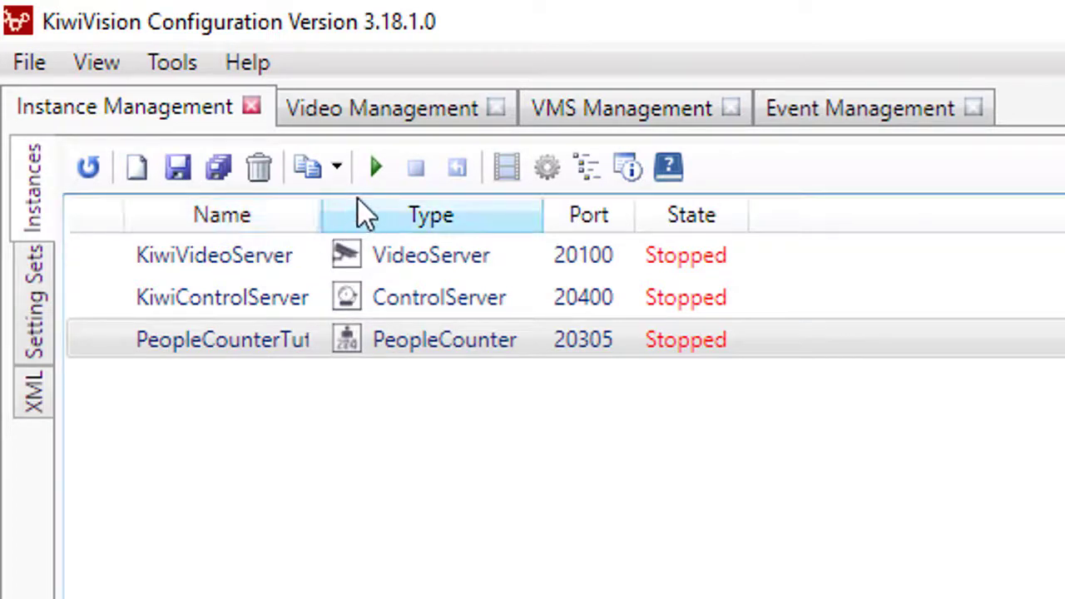
pyautogui.click(376, 169)
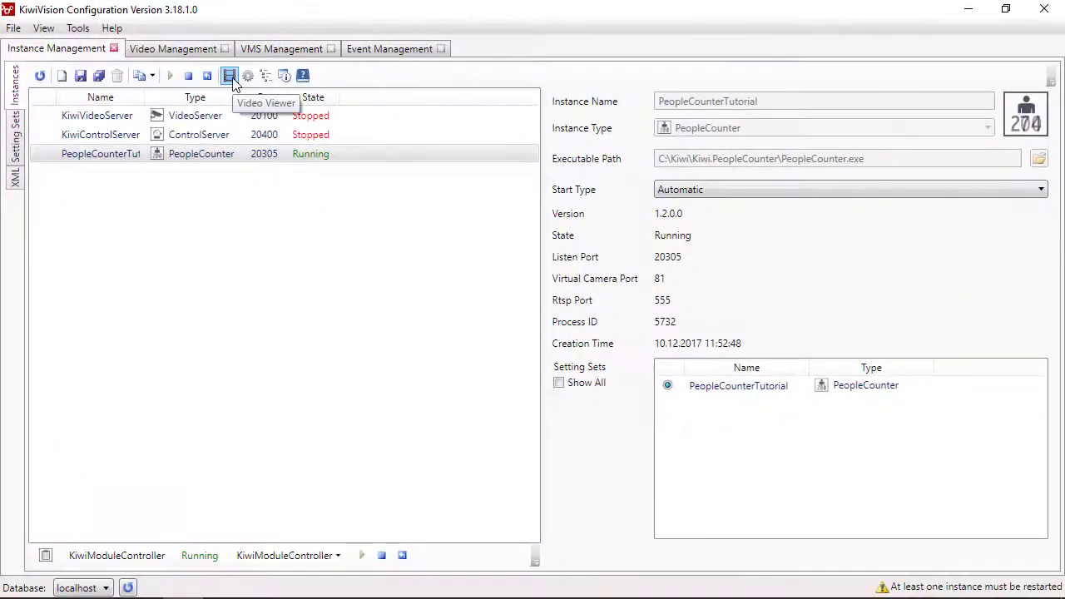
pyautogui.click(233, 80)
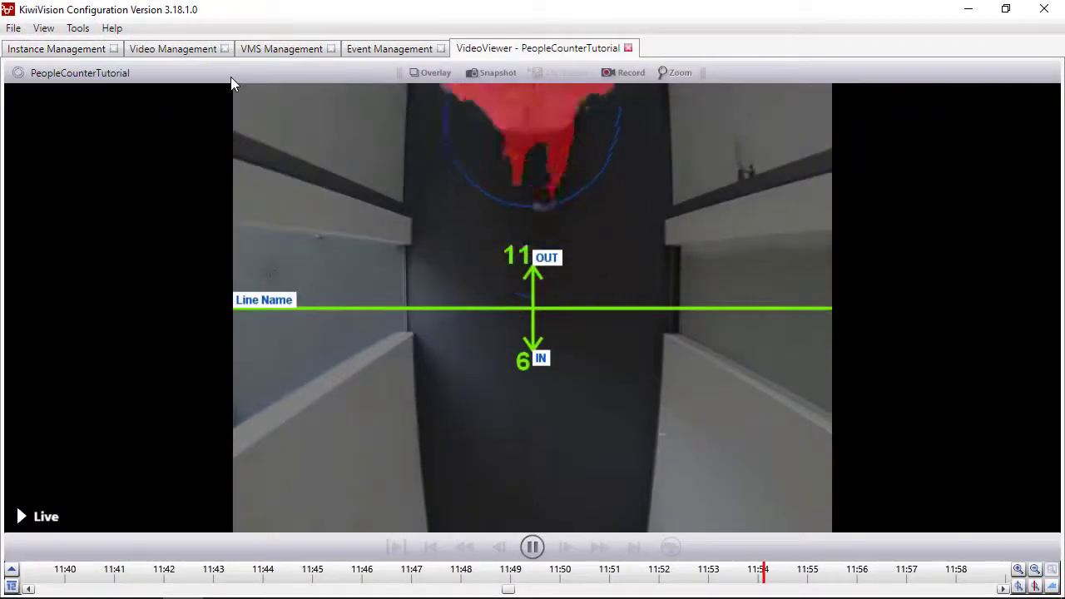